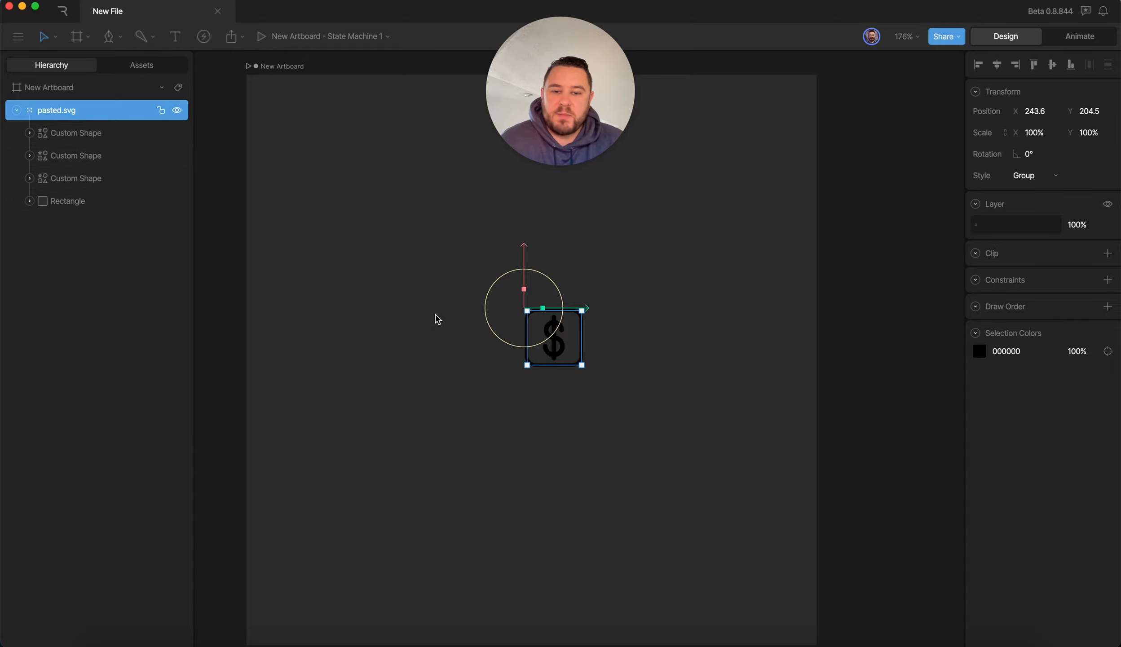
- Group the three custom shapes that form the dollar sign and name the group "$"
{"action": "scroll", "coordinate": [609, 393], "scroll_direction": "up", "scroll_amount": 3}
{"action": "left_click", "coordinate": [74, 133]}
{"action": "left_click", "coordinate": [74, 178], "text": "shift"}
{"action": "key", "text": "super+g"}
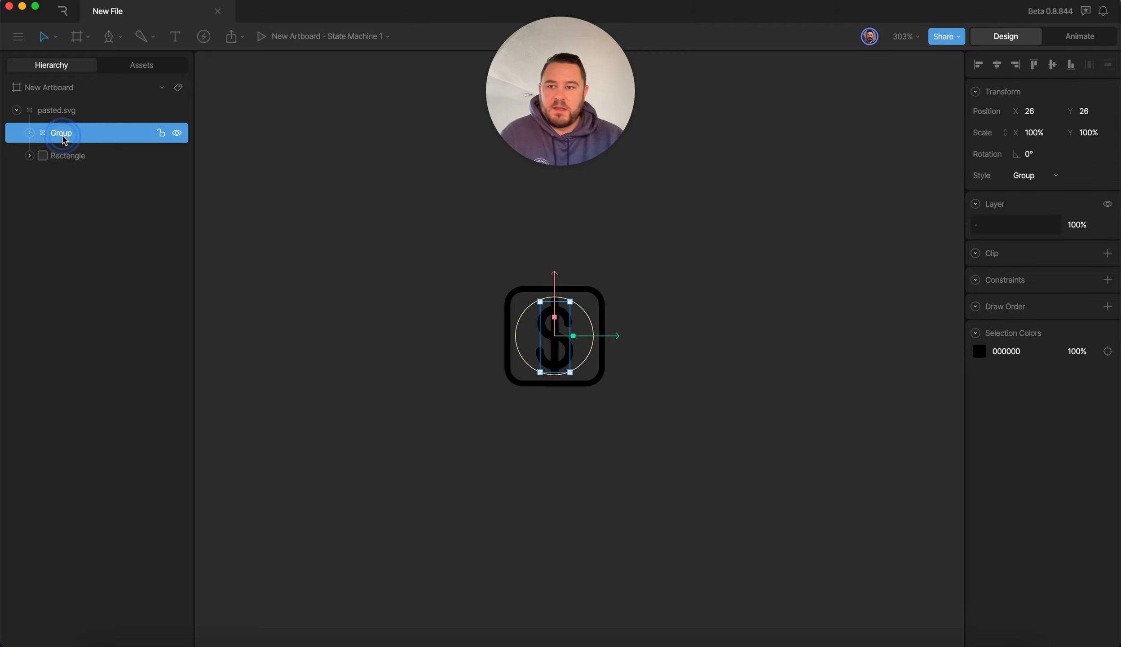
{"action": "double_click", "coordinate": [63, 133]}
{"action": "type", "text": "$"}
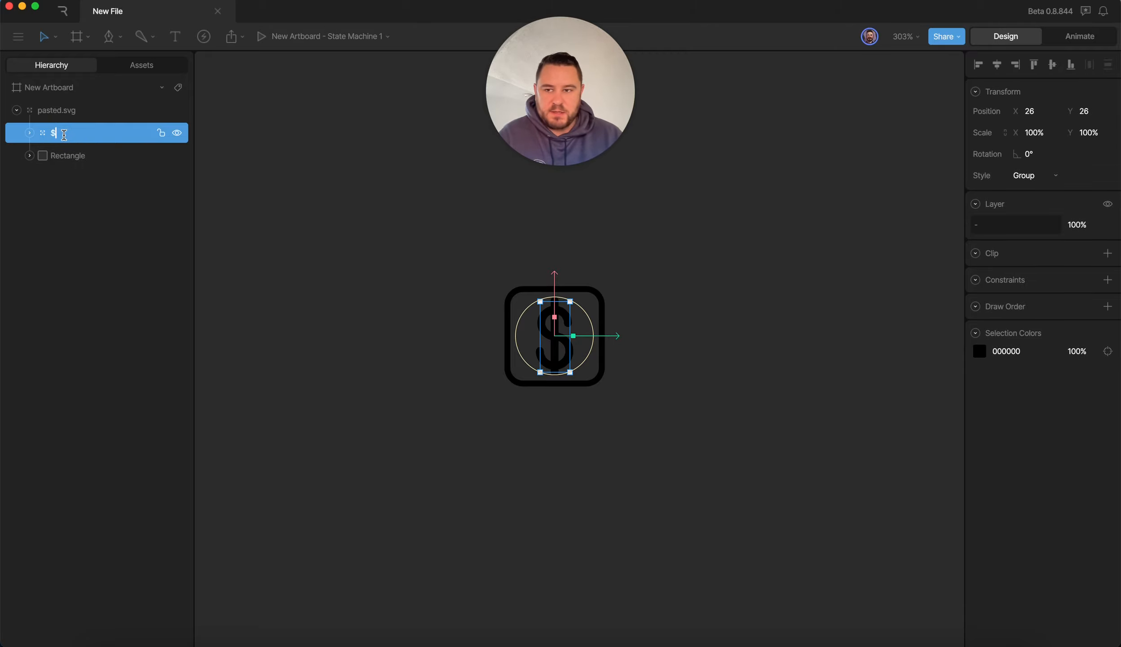
{"action": "key", "text": "Return"}
- Switch to animation mode and rename Timeline 1 as "idle"
{"action": "left_click", "coordinate": [53, 158]}
{"action": "key", "text": "Tab"}
{"action": "left_click", "coordinate": [28, 509]}
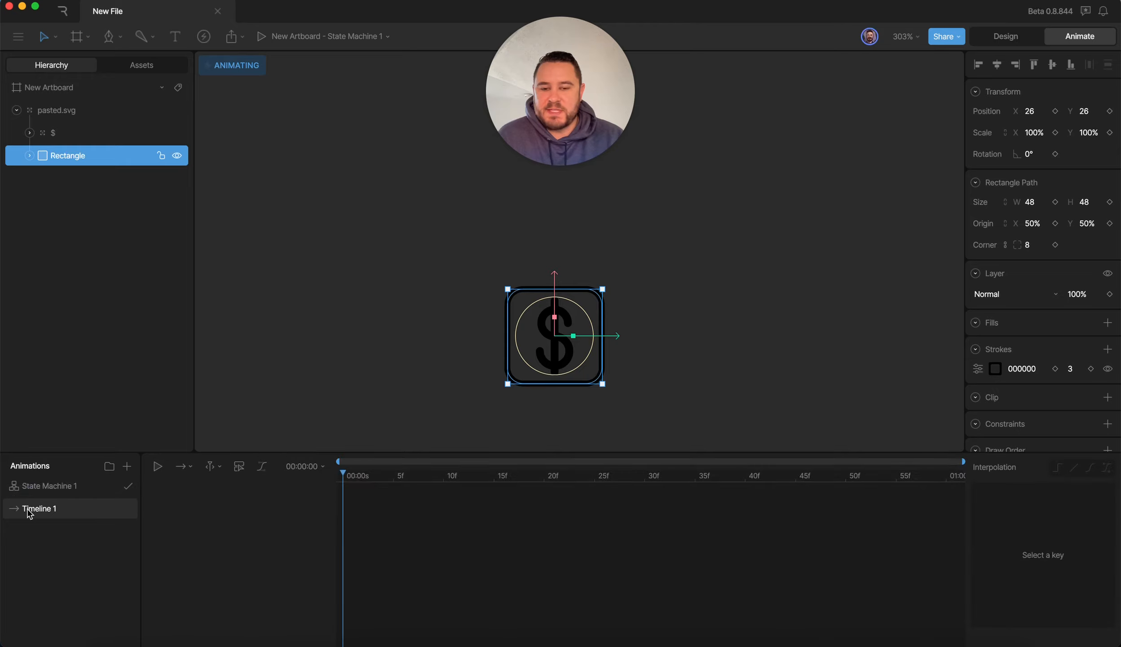
{"action": "double_click", "coordinate": [29, 512]}
{"action": "type", "text": "idle"}
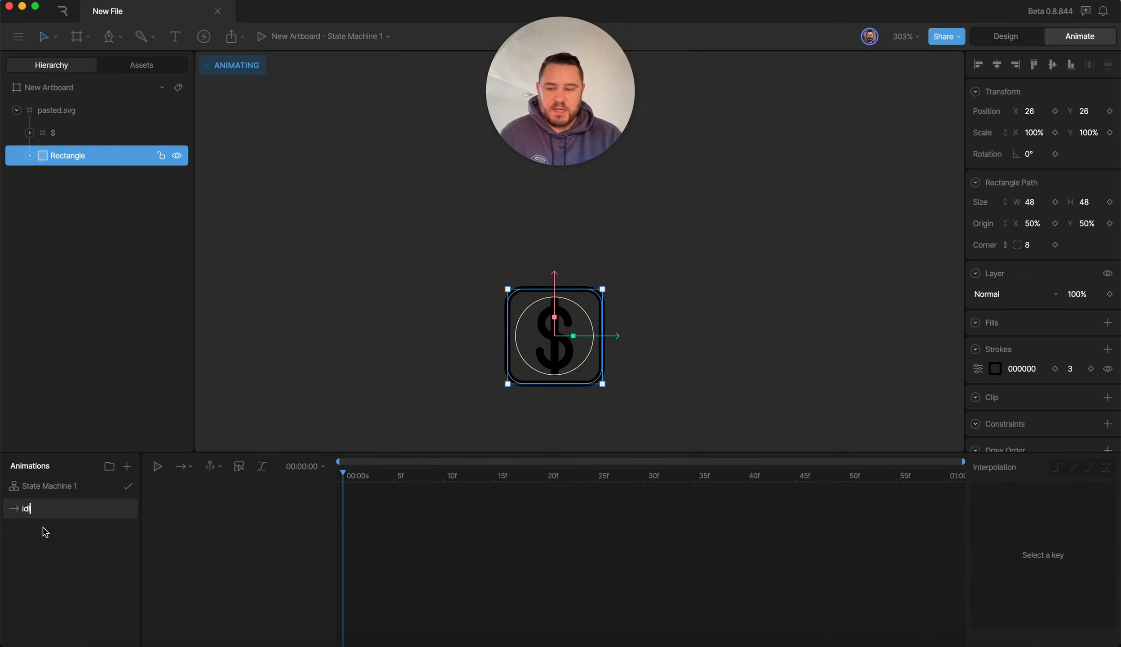
- Key the colour of the $ group and Rectangle, plus the $ group's X scale, at frame 0 of the idle timeline
{"action": "left_click", "coordinate": [67, 132], "text": "shift"}
{"action": "left_click", "coordinate": [1056, 252]}
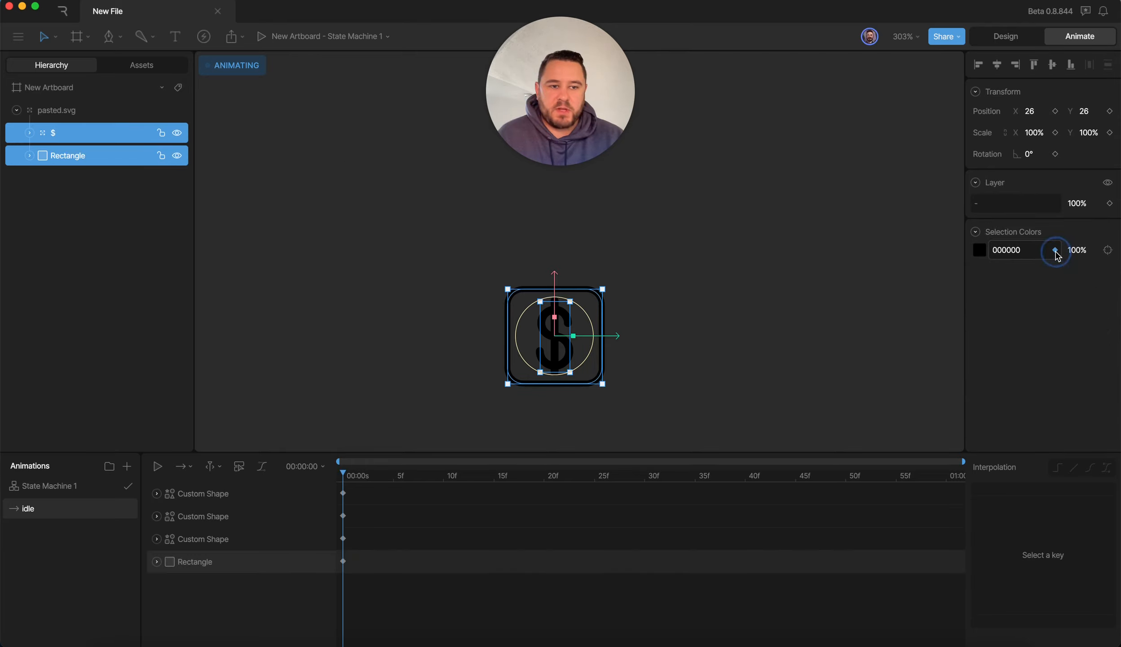
{"action": "left_click", "coordinate": [86, 139]}
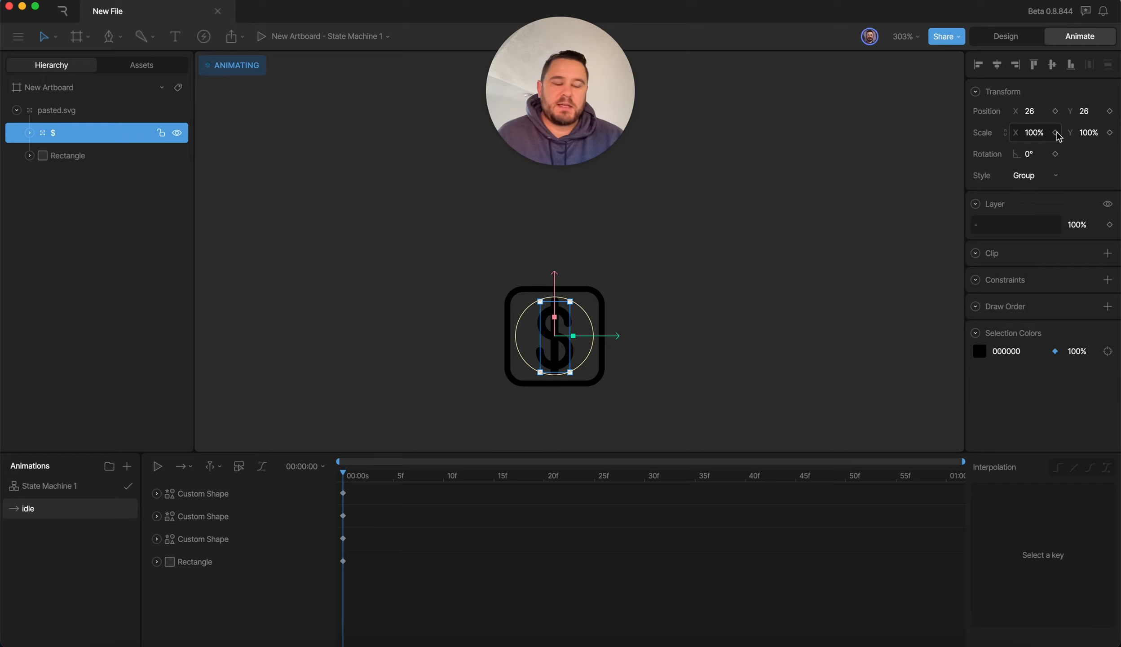
{"action": "left_click", "coordinate": [1055, 133]}
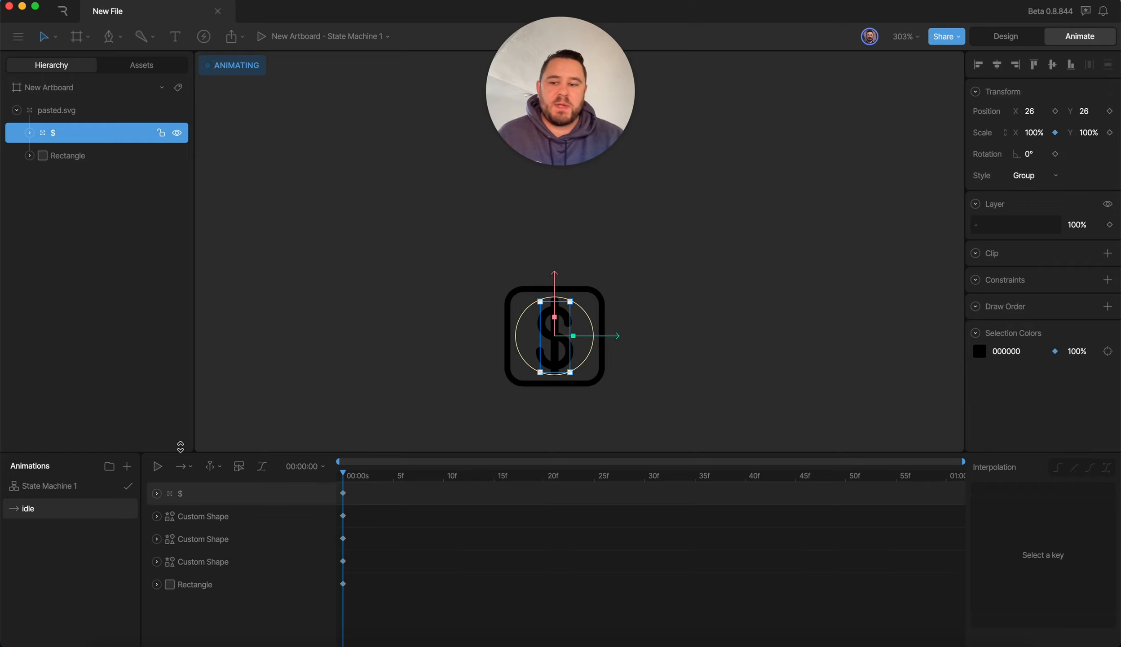
- Duplicate the idle timeline and name the copy "Hover"
{"action": "right_click", "coordinate": [53, 512]}
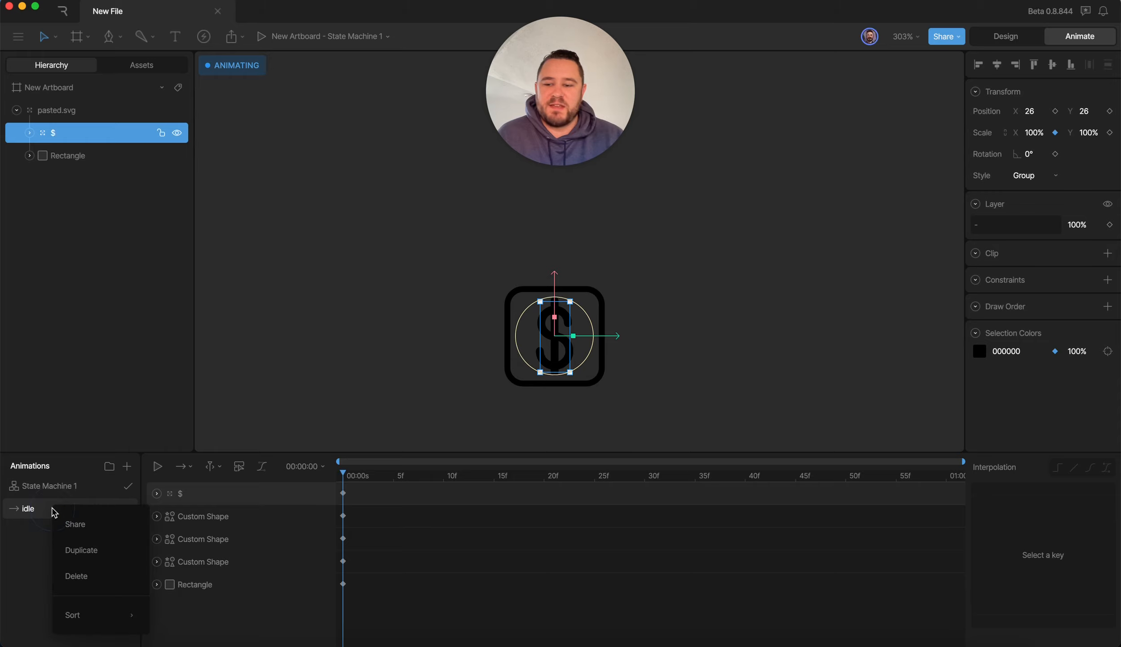
{"action": "left_click", "coordinate": [80, 550]}
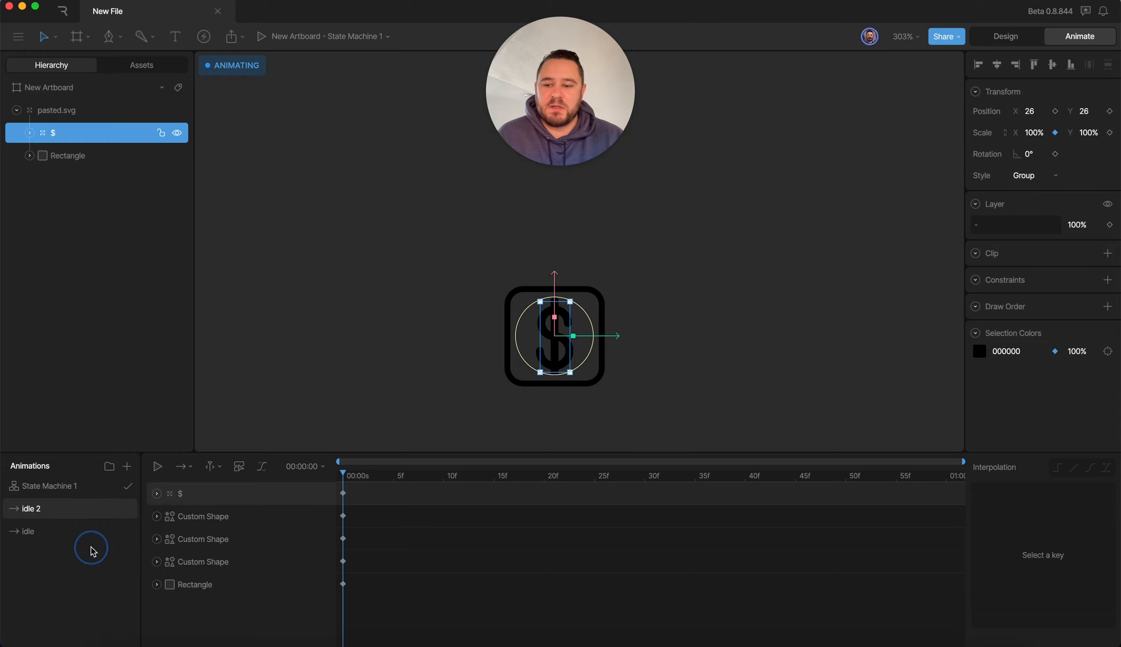
{"action": "double_click", "coordinate": [68, 511]}
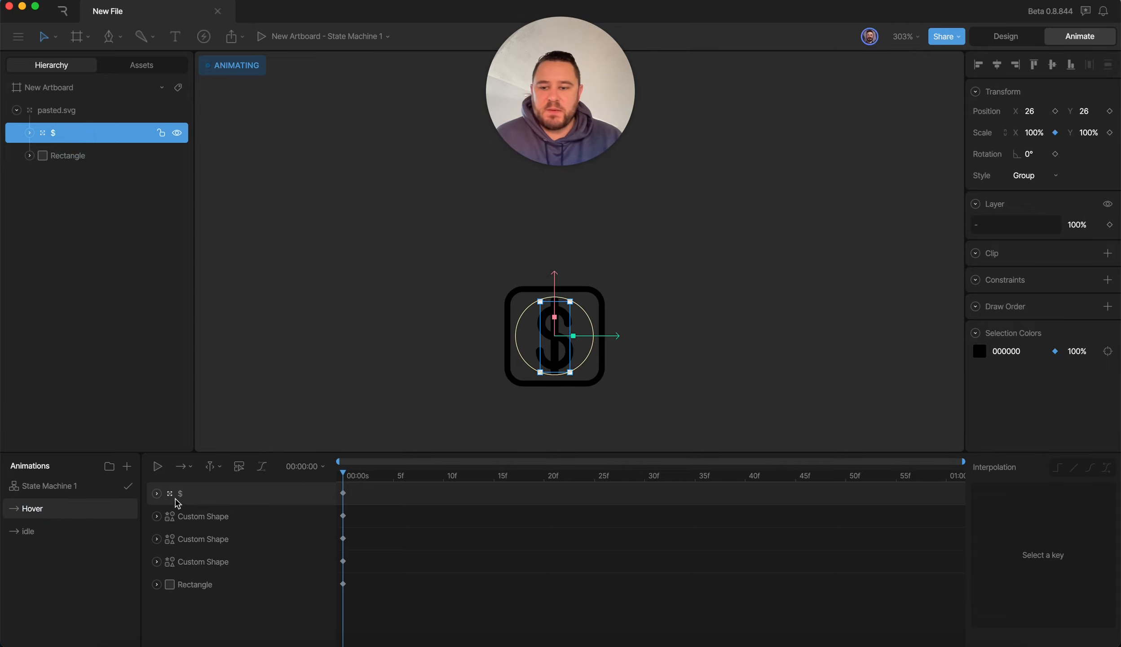
- Key the $ group's X scale at -100% at frame 30 of the Hover timeline
{"action": "left_click", "coordinate": [157, 494]}
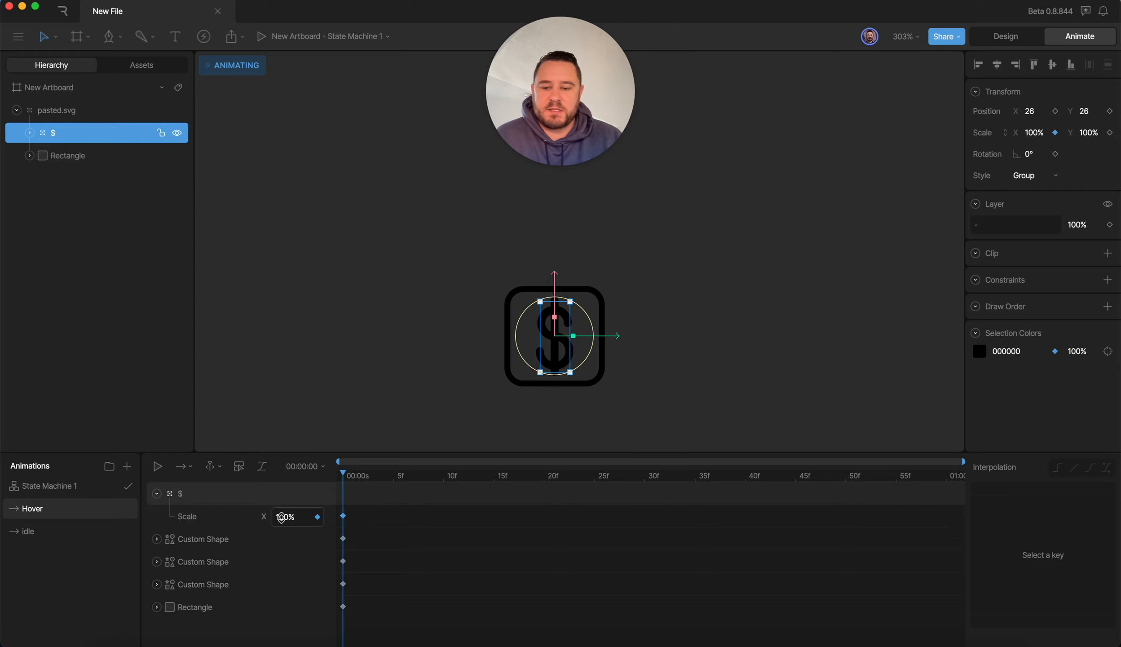
{"action": "left_click", "coordinate": [645, 480]}
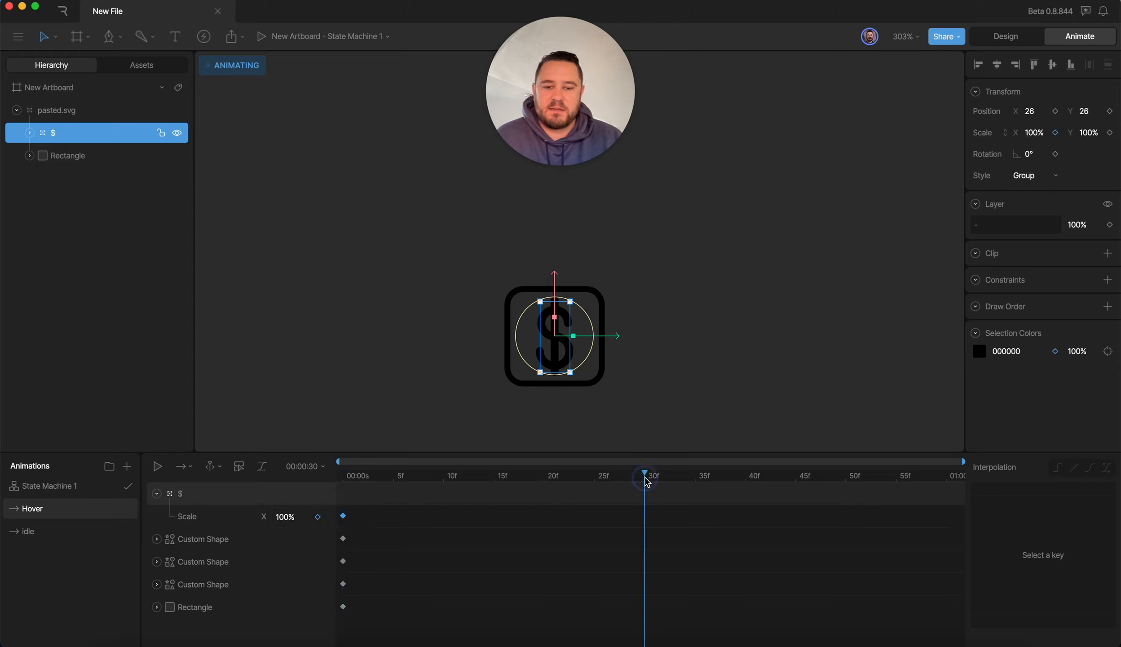
{"action": "left_click", "coordinate": [1030, 132]}
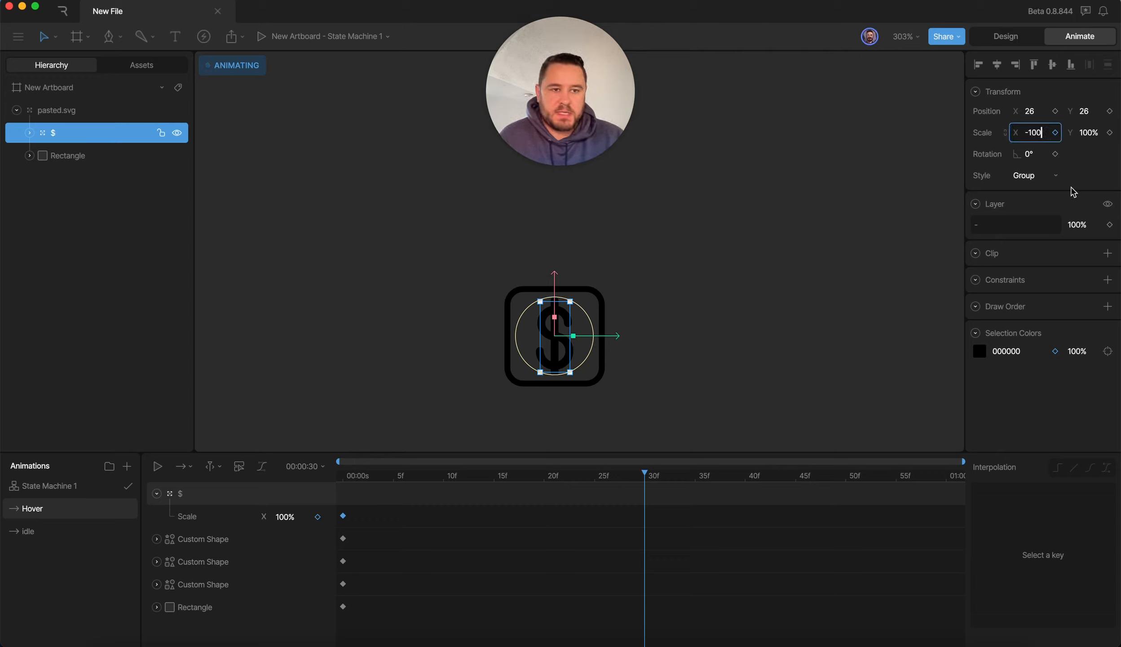
{"action": "type", "text": "-100"}
{"action": "key", "text": "Tab"}
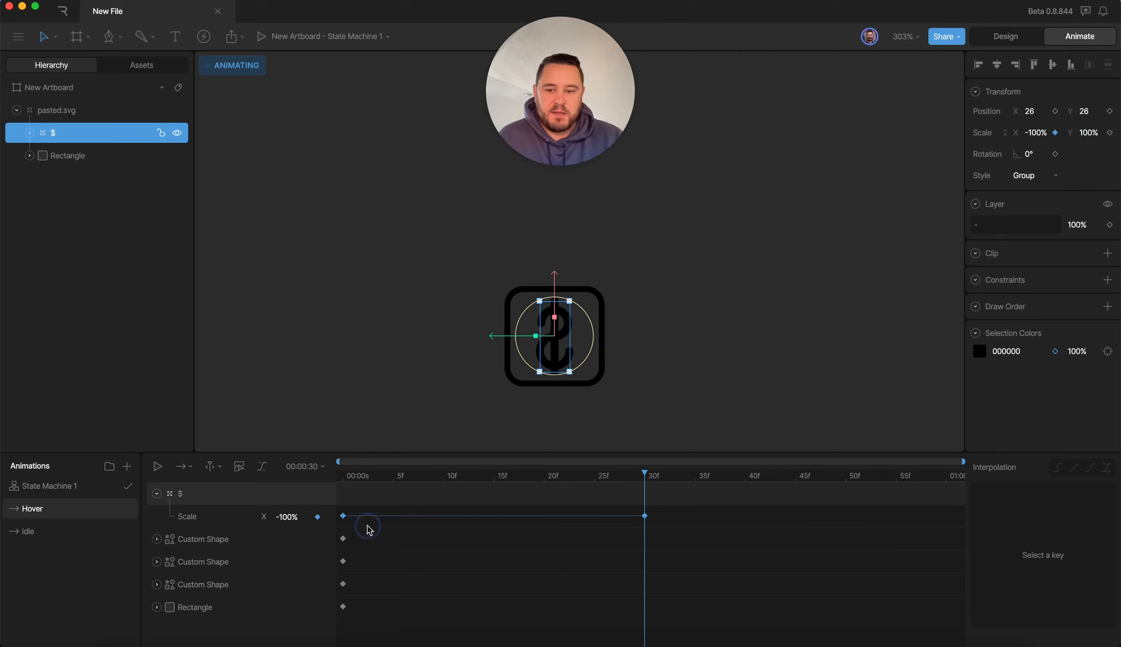
- Copy the $ group's first scale key to the one-second mark of the Hover timeline and preview the flip
{"action": "left_click", "coordinate": [327, 499]}
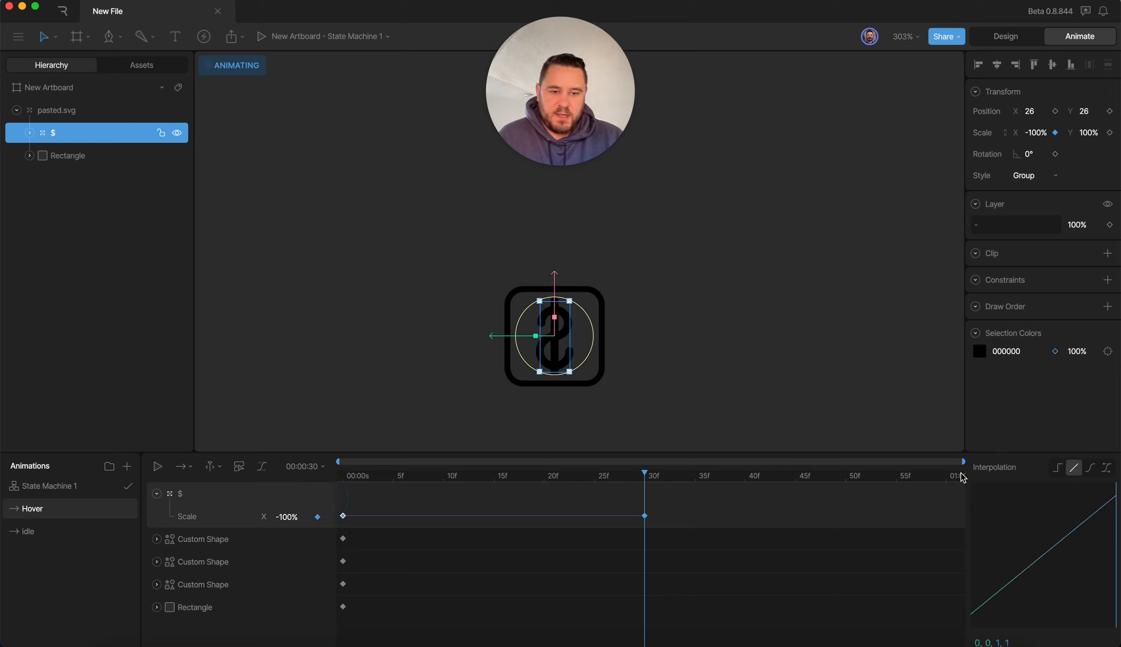
{"action": "left_click", "coordinate": [959, 475]}
{"action": "key", "text": "ctrl+v"}
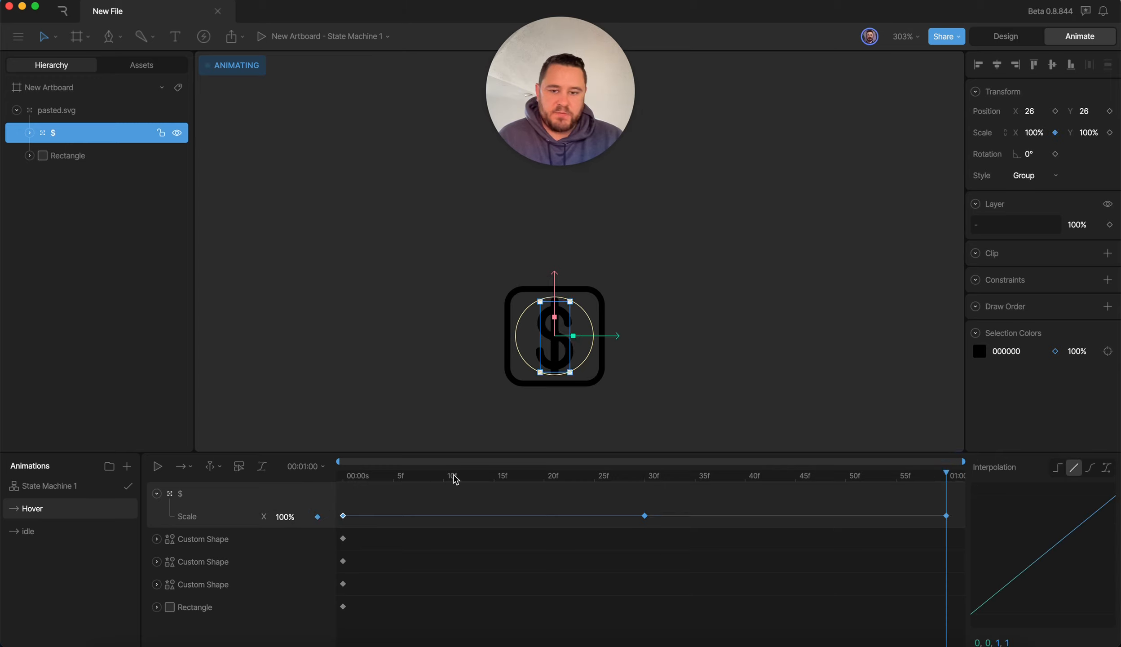
{"action": "key", "text": "space"}
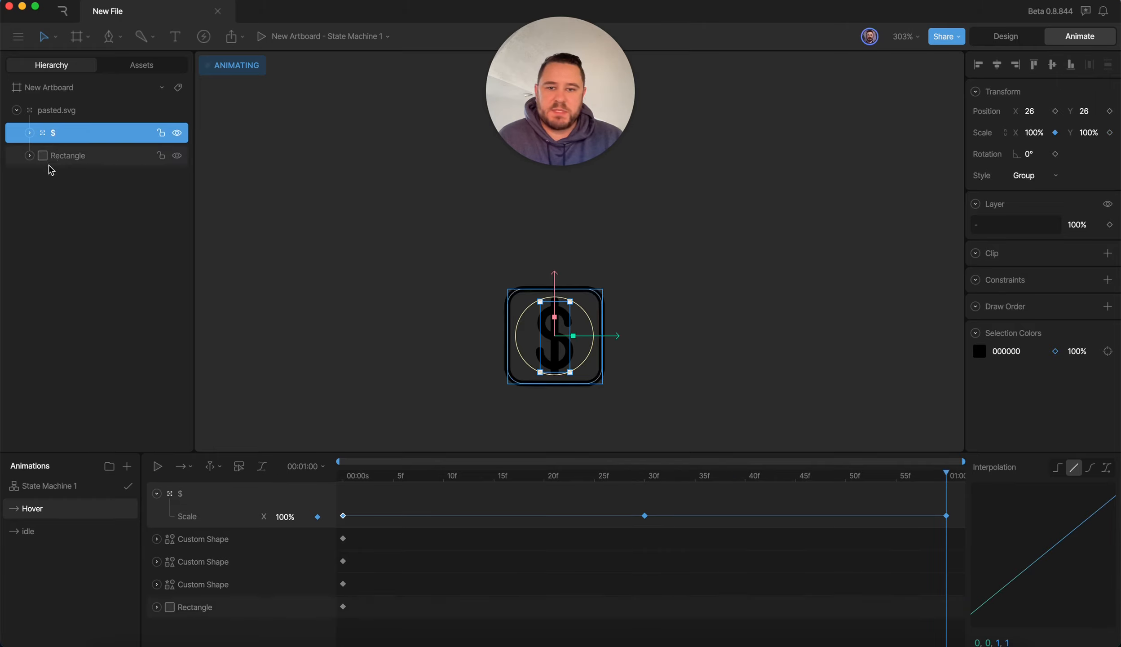
- Turn off Transform Affects for the strokes of the three custom shapes in the $ group and play the Hover animation
{"action": "left_click", "coordinate": [28, 133]}
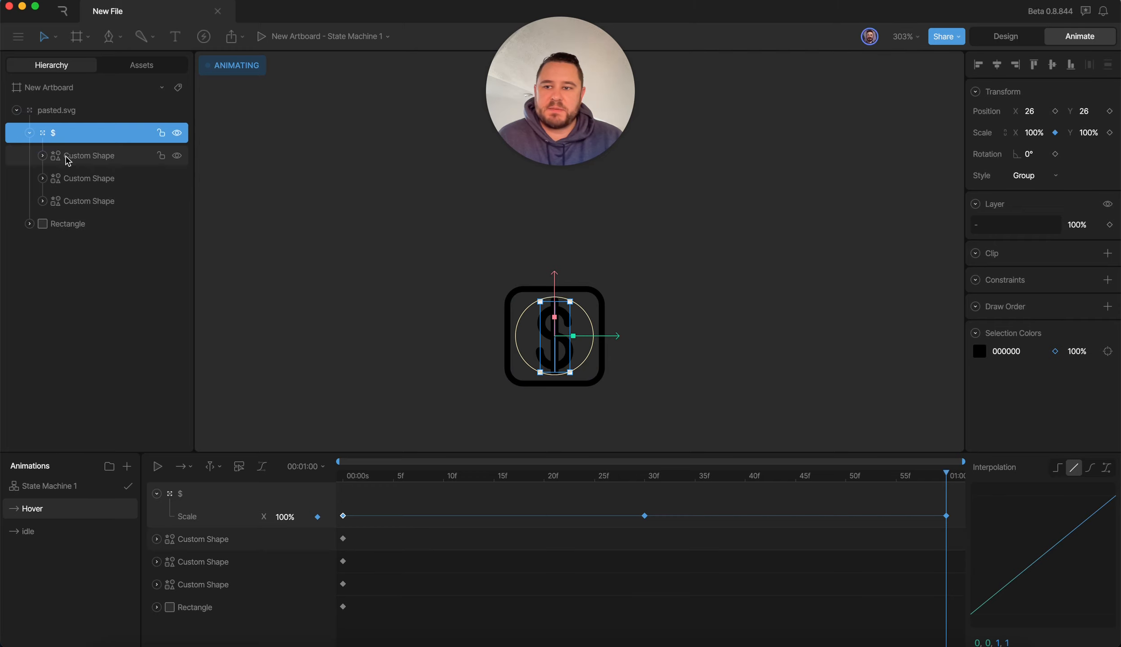
{"action": "left_click", "coordinate": [67, 155]}
{"action": "left_click", "coordinate": [87, 201], "text": "shift"}
{"action": "left_click", "coordinate": [978, 278]}
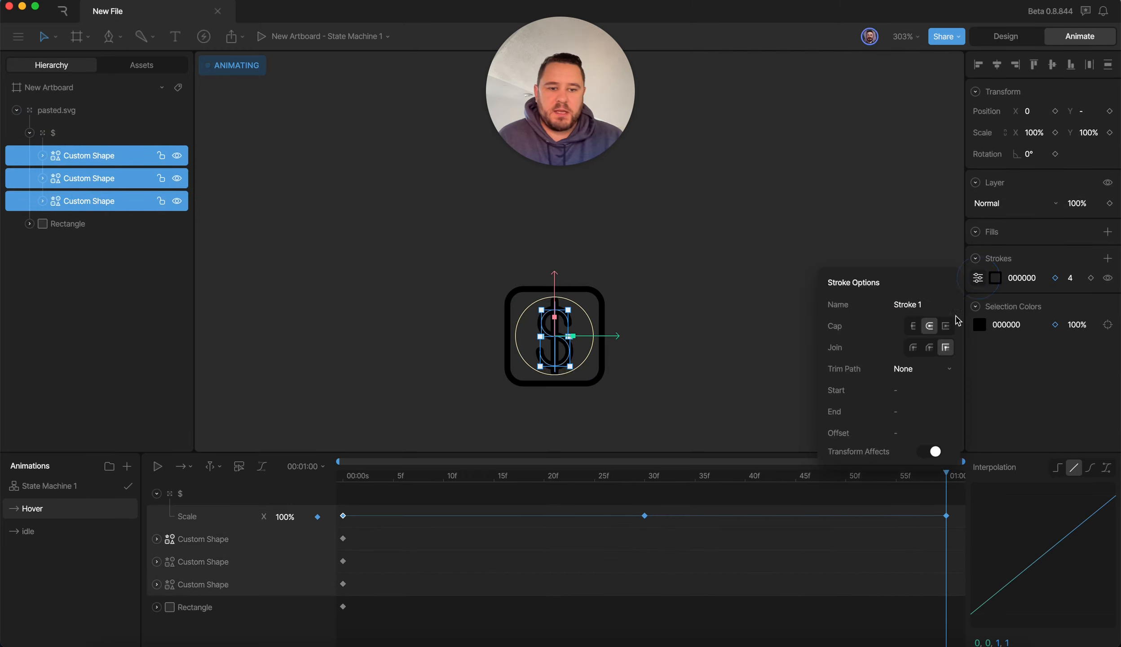
{"action": "left_click", "coordinate": [934, 453]}
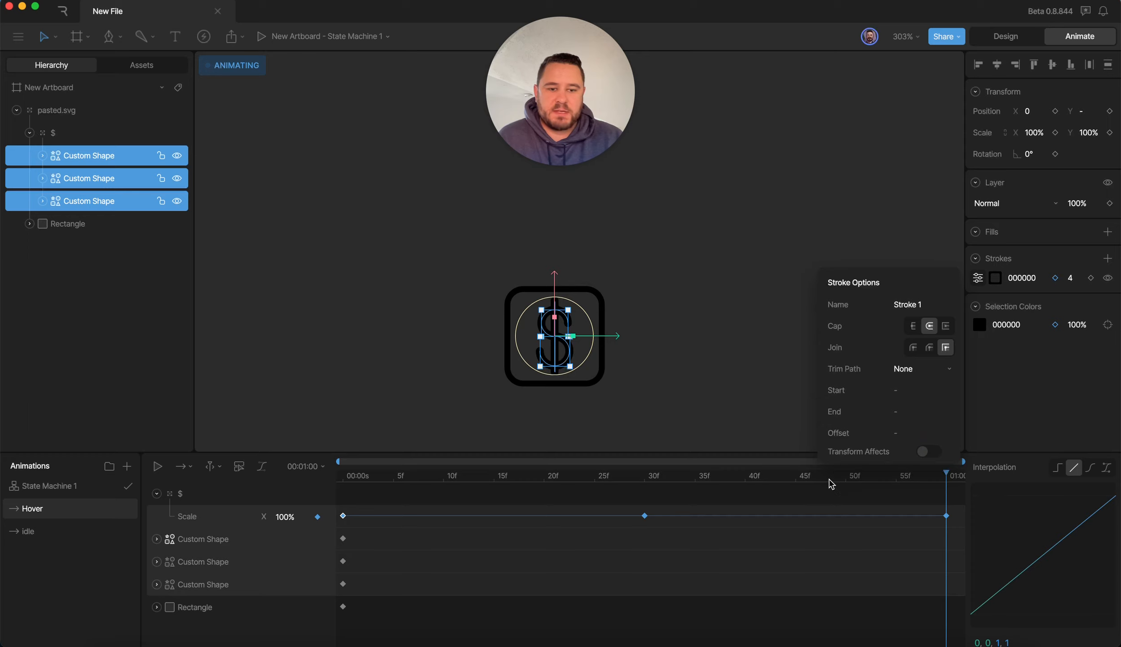
{"action": "left_click", "coordinate": [276, 483]}
{"action": "left_click", "coordinate": [308, 369]}
{"action": "key", "text": "space"}
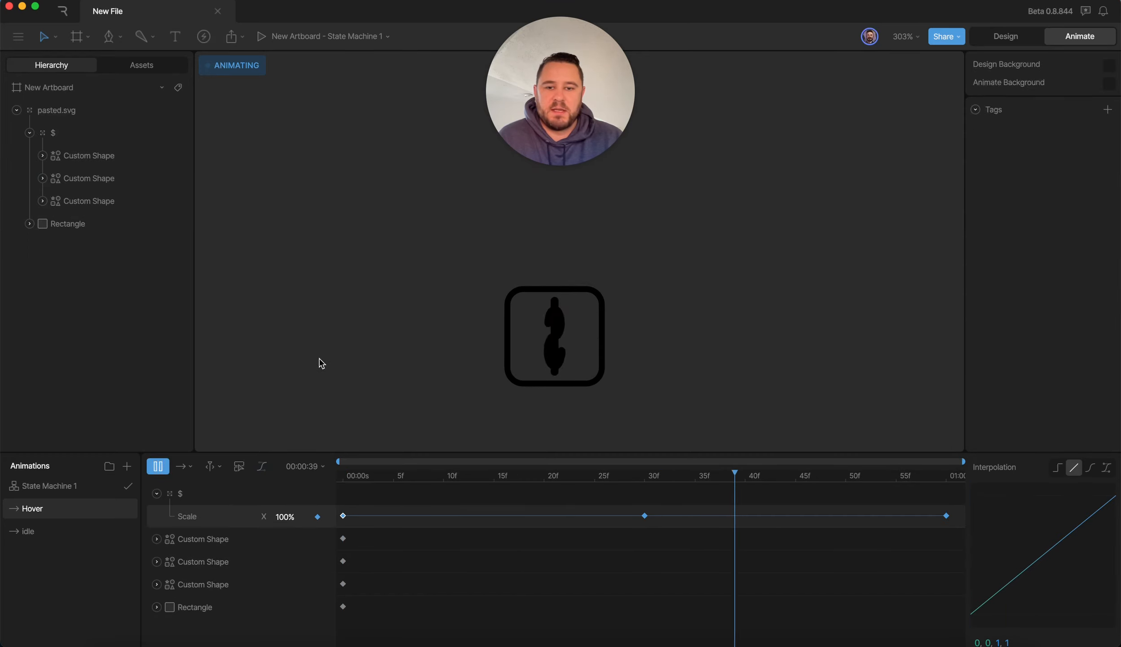
- Set the $ group's colour to green 48771B at frame 0 of the Hover timeline
{"action": "left_click", "coordinate": [182, 494]}
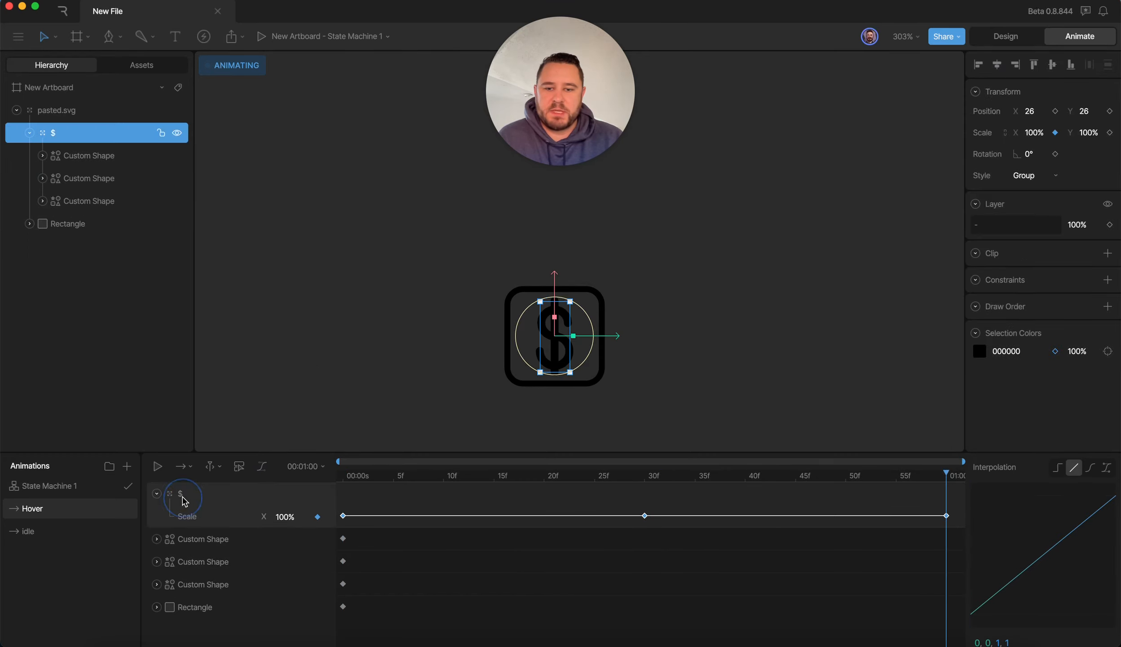
{"action": "left_click_drag", "start_coordinate": [420, 475], "coordinate": [287, 481]}
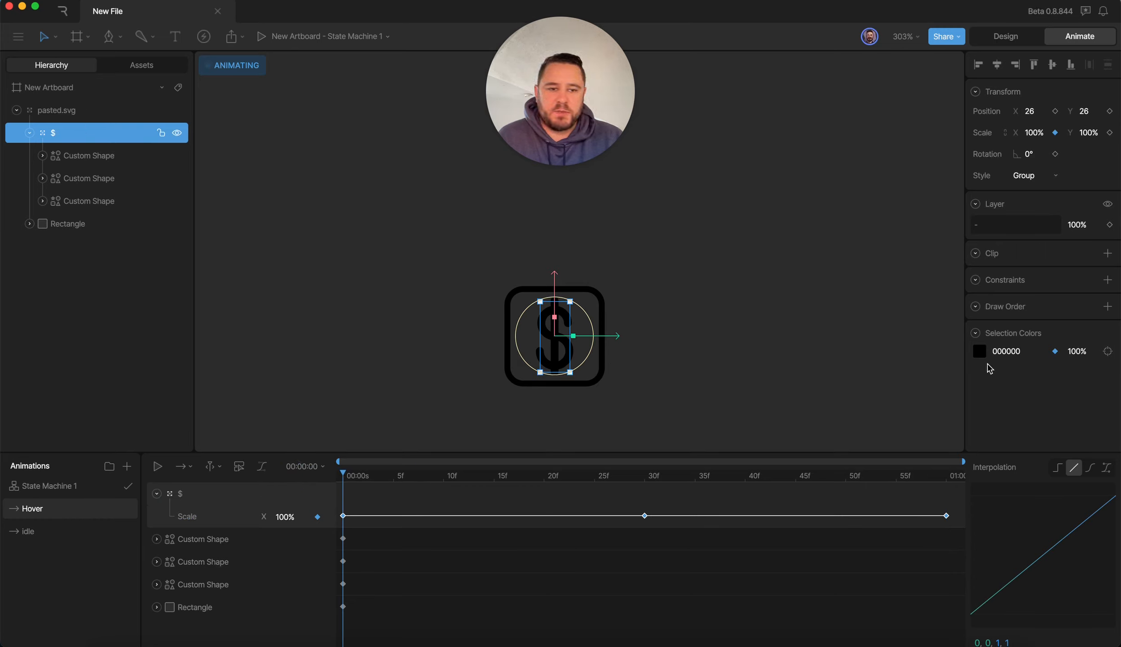
{"action": "left_click", "coordinate": [980, 351]}
{"action": "left_click_drag", "start_coordinate": [892, 487], "coordinate": [881, 481]}
{"action": "left_click_drag", "start_coordinate": [916, 434], "coordinate": [930, 424]}
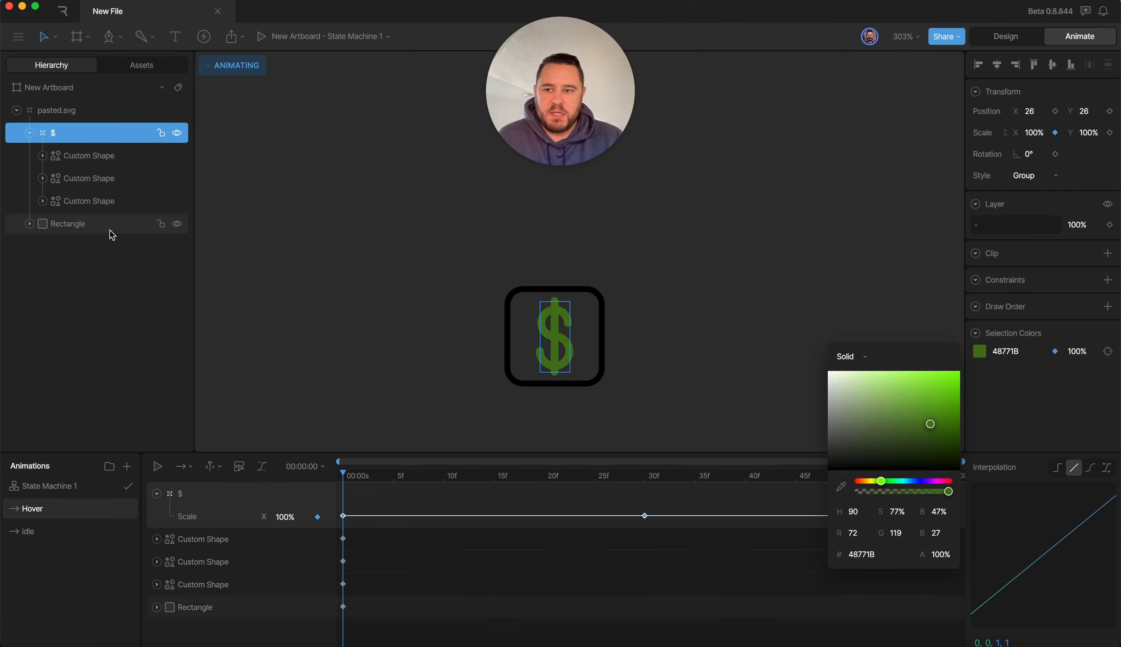
{"action": "key", "text": "Escape"}
{"action": "key", "text": "Escape"}
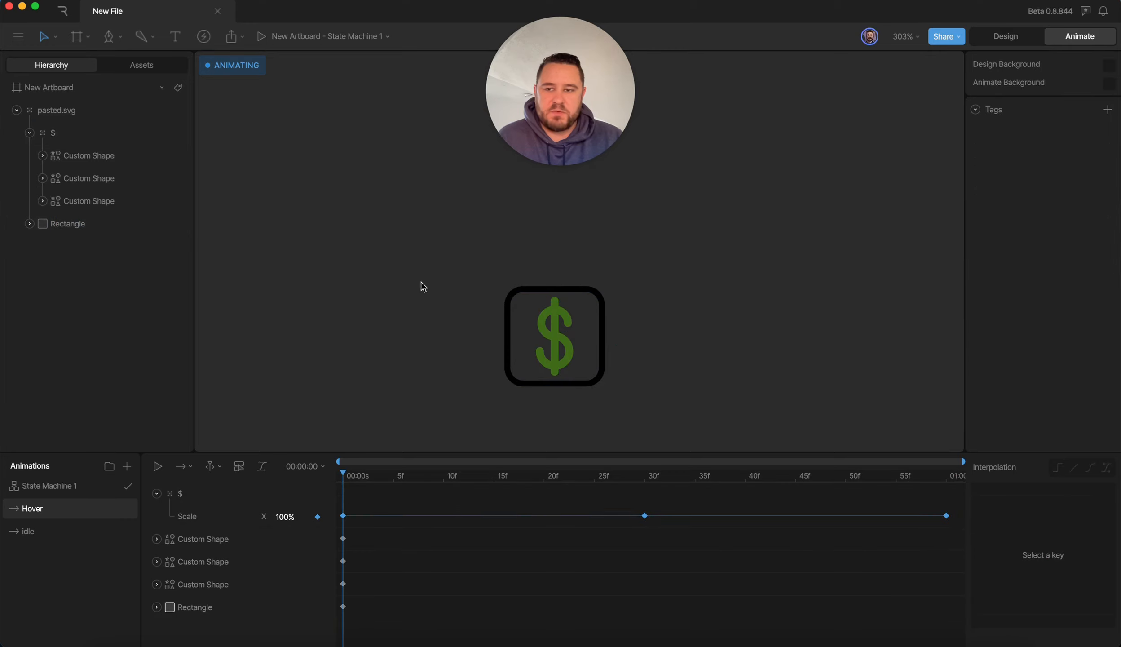
- Set the Rectangle's stroke to green 48771B at frame 0 by sampling the dollar sign's colour
{"action": "left_click", "coordinate": [77, 223]}
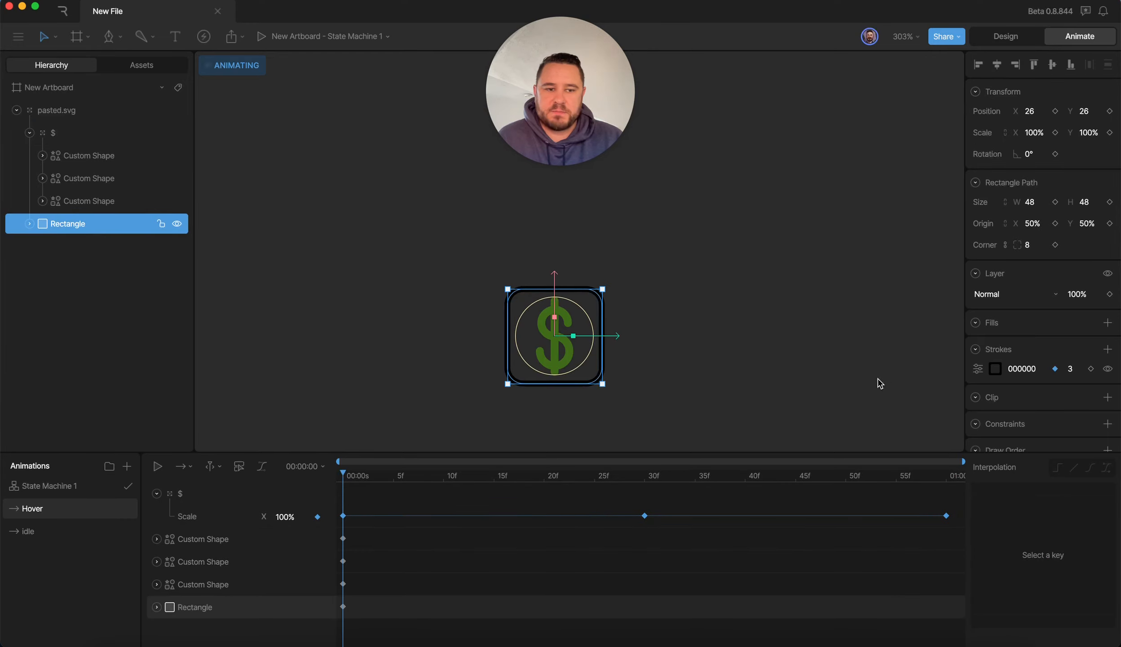
{"action": "left_click", "coordinate": [996, 369]}
{"action": "left_click_drag", "start_coordinate": [889, 501], "coordinate": [883, 497]}
{"action": "left_click", "coordinate": [901, 447]}
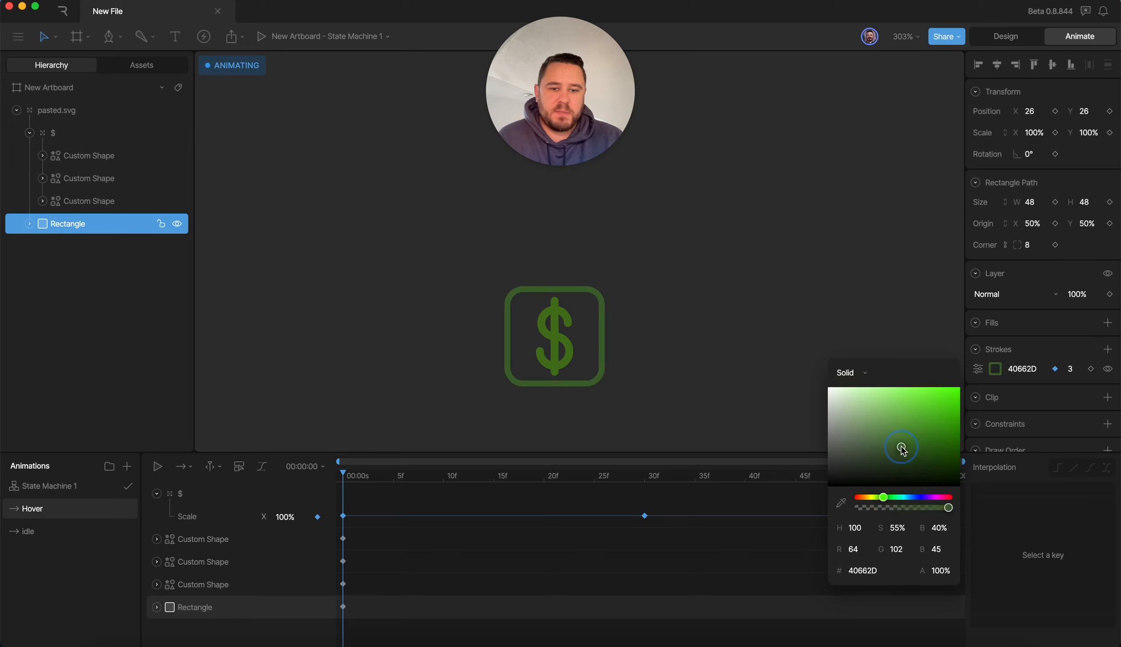
{"action": "left_click", "coordinate": [841, 503]}
{"action": "left_click", "coordinate": [552, 330]}
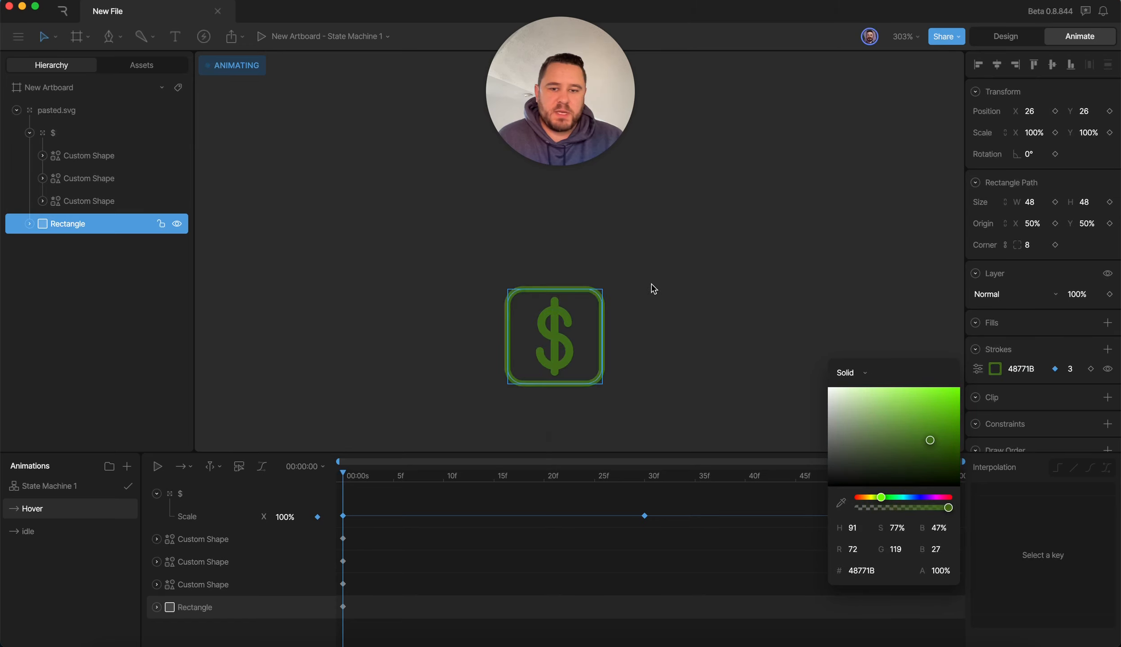
- Play the Hover timeline and set its playback mode to loop
{"action": "left_click", "coordinate": [530, 493]}
{"action": "left_click", "coordinate": [157, 466]}
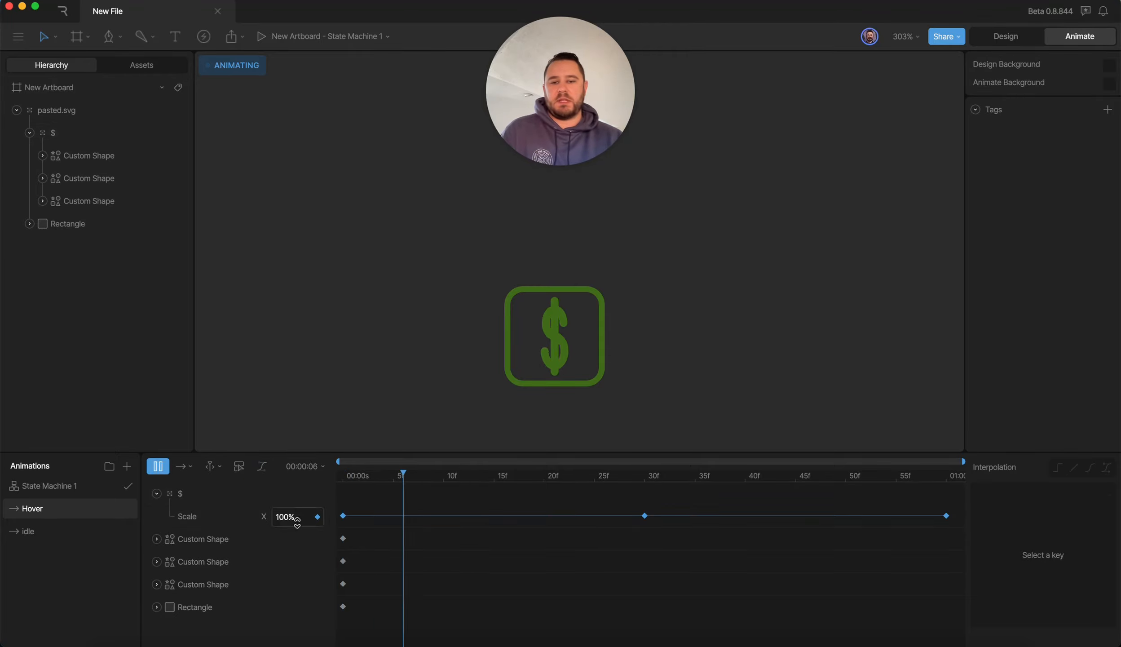
{"action": "left_click", "coordinate": [183, 466]}
{"action": "left_click", "coordinate": [208, 532]}
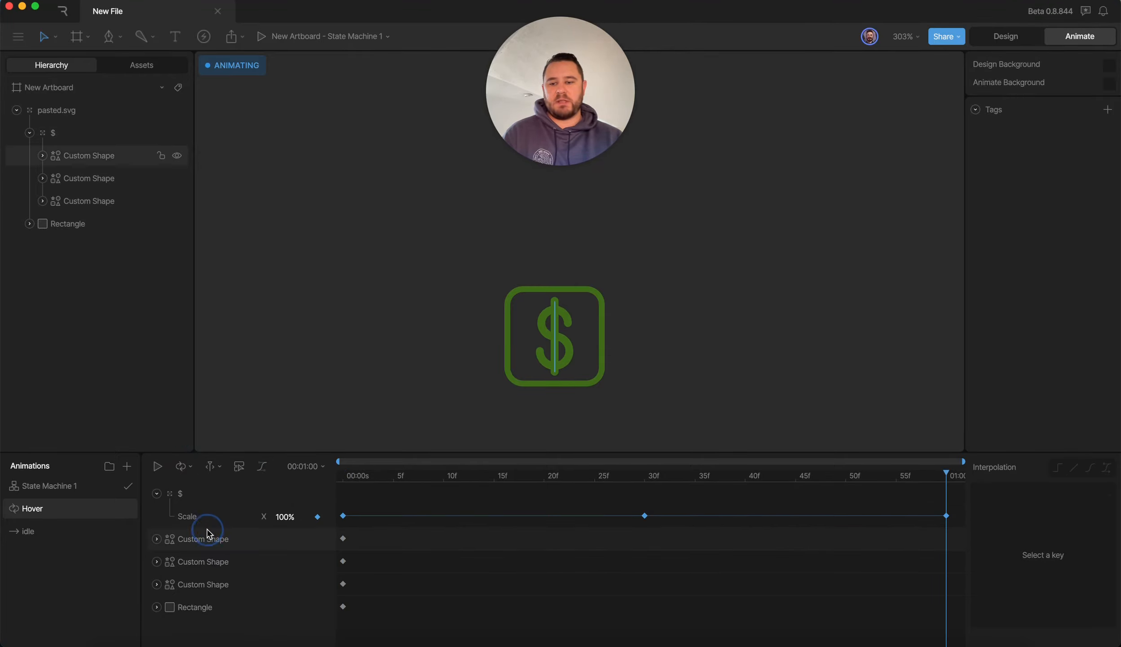
- Add the Hover timeline as a state beside idle in State Machine 1 and create a transition from idle to Hover
{"action": "left_click", "coordinate": [48, 487]}
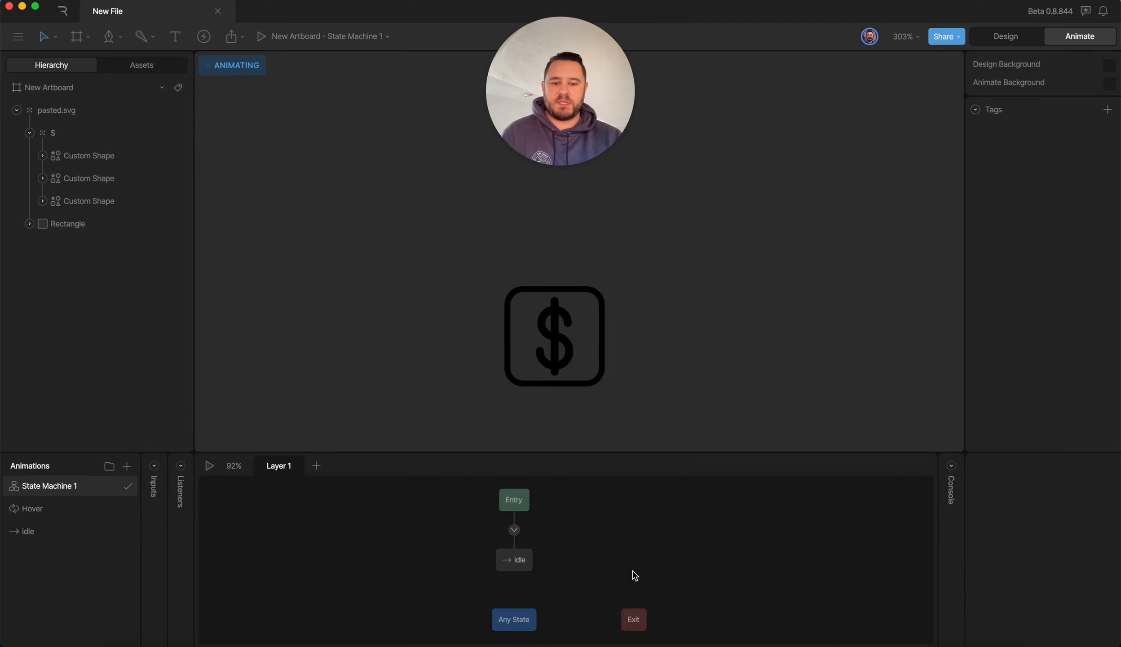
{"action": "left_click_drag", "start_coordinate": [527, 565], "coordinate": [447, 566]}
{"action": "left_click_drag", "start_coordinate": [47, 518], "coordinate": [576, 567]}
{"action": "left_click_drag", "start_coordinate": [470, 567], "coordinate": [593, 567]}
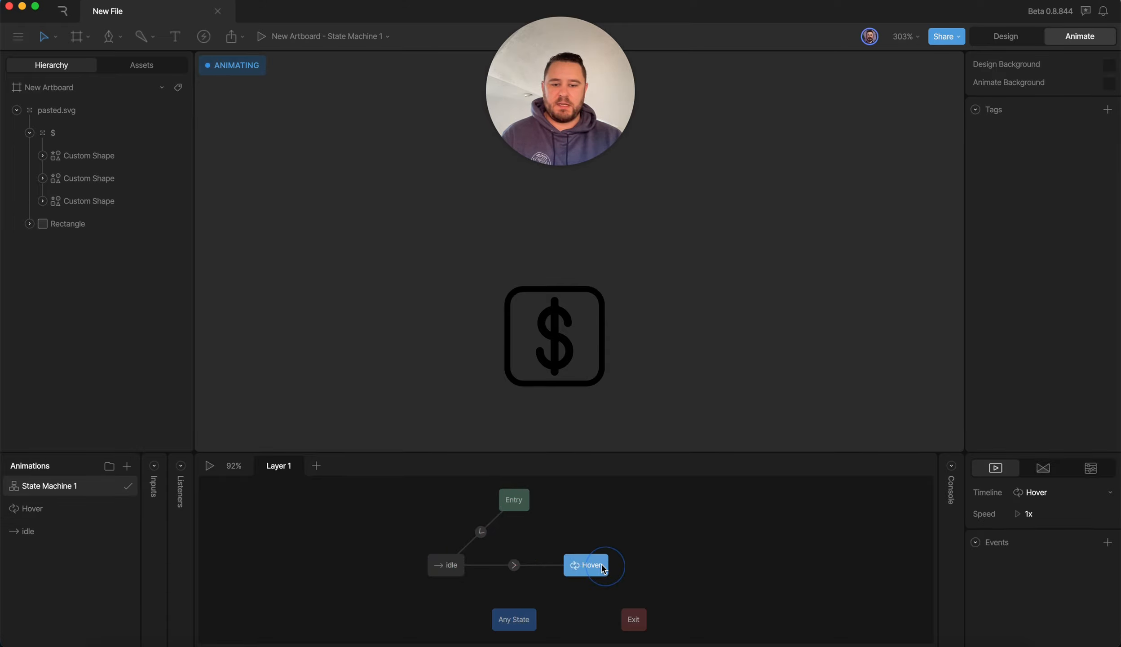
- Add a boolean input to the state machine and name it "hover"
{"action": "left_click", "coordinate": [156, 469]}
{"action": "left_click", "coordinate": [258, 466]}
{"action": "left_click", "coordinate": [269, 528]}
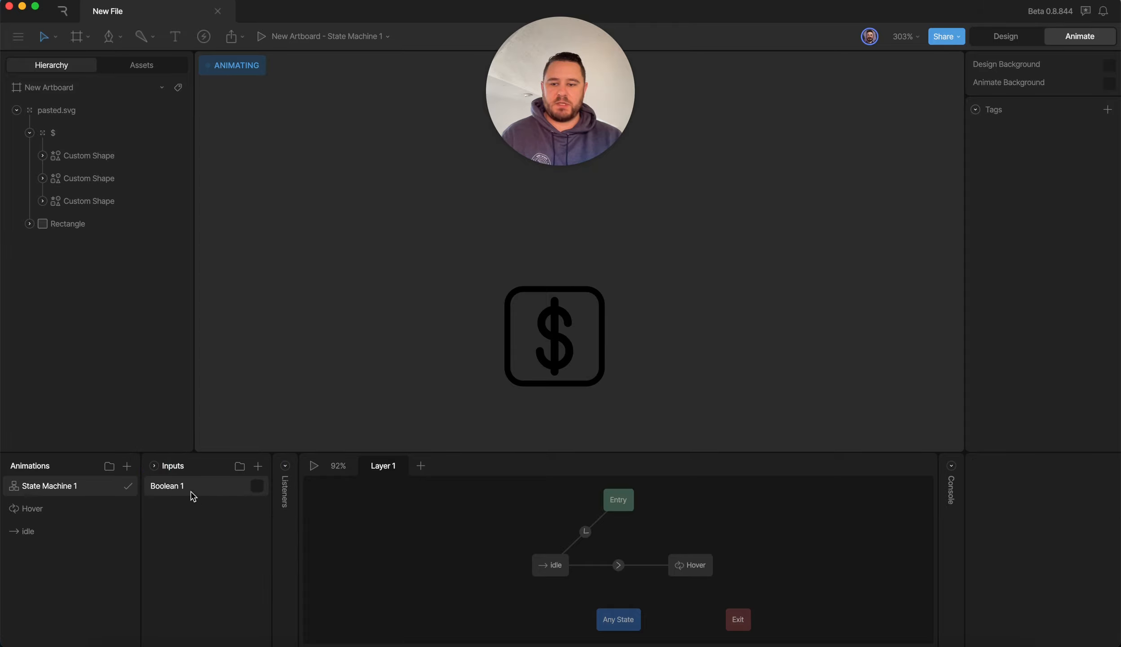
{"action": "double_click", "coordinate": [174, 485]}
{"action": "type", "text": "hover"}
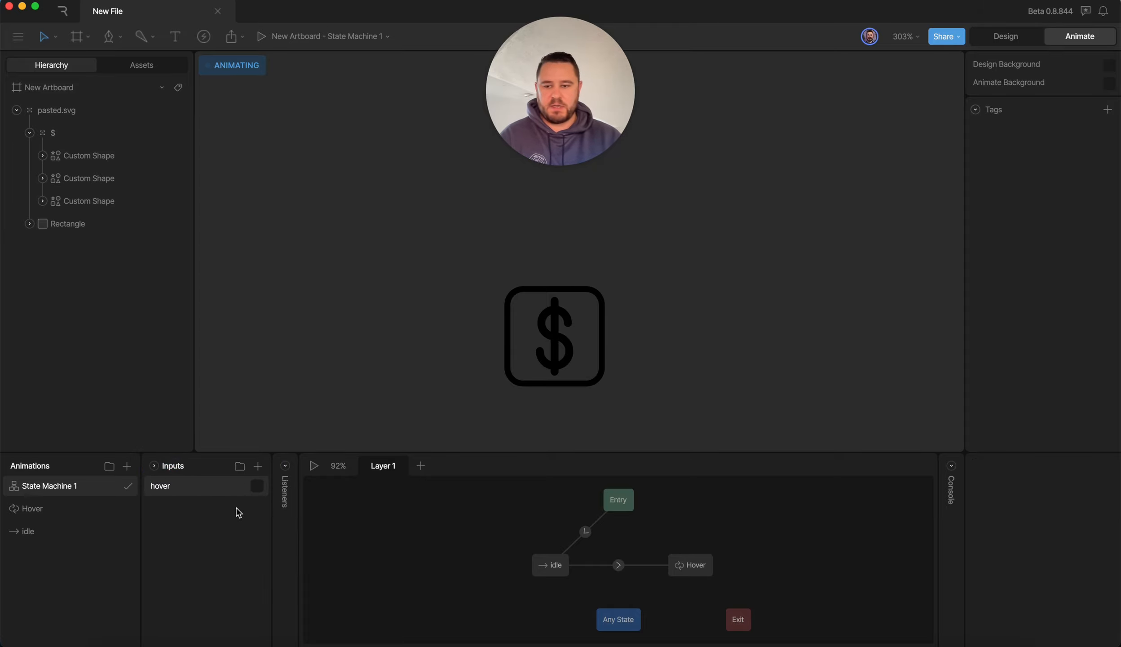
- Add a condition to the idle-to-Hover transition requiring the hover input to be true
{"action": "left_click", "coordinate": [620, 566]}
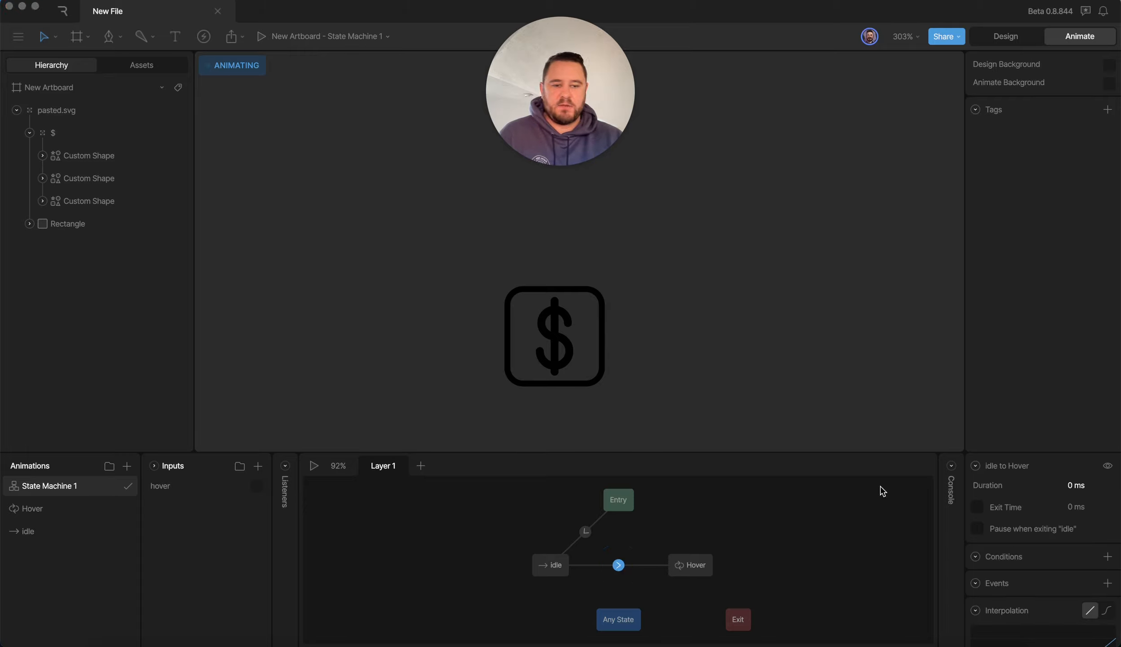
{"action": "left_click", "coordinate": [1109, 559]}
{"action": "left_click", "coordinate": [1108, 556]}
{"action": "left_click", "coordinate": [1062, 574]}
{"action": "left_click", "coordinate": [995, 602]}
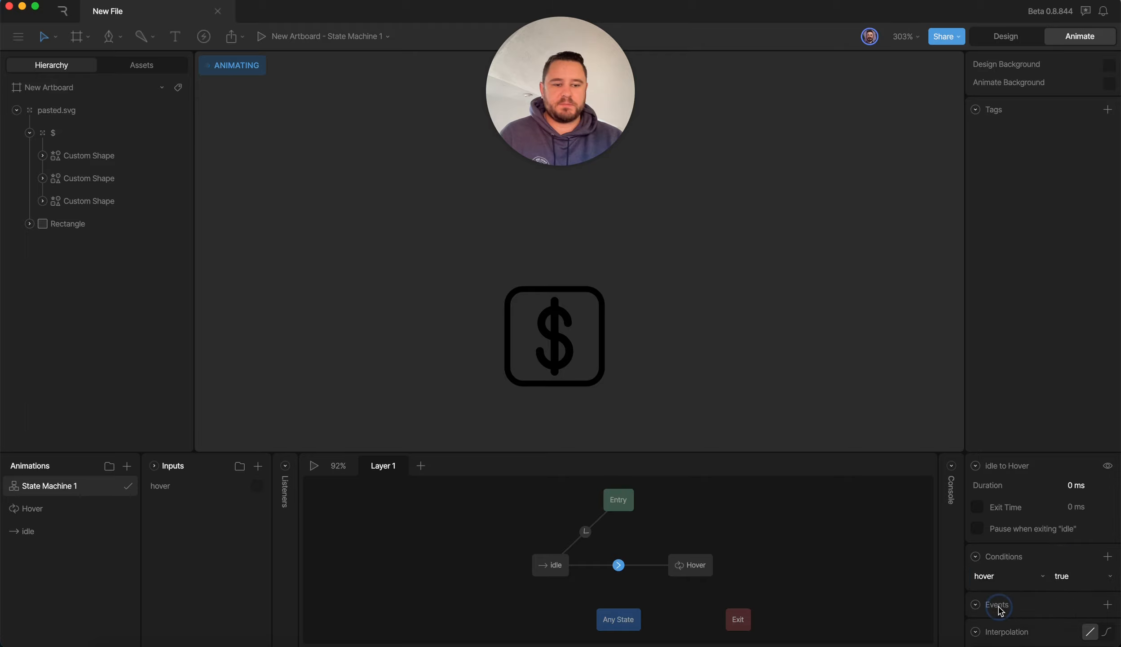
- Create a transition from Hover back to idle with the condition that hover is false
{"action": "left_click_drag", "start_coordinate": [664, 578], "coordinate": [539, 567]}
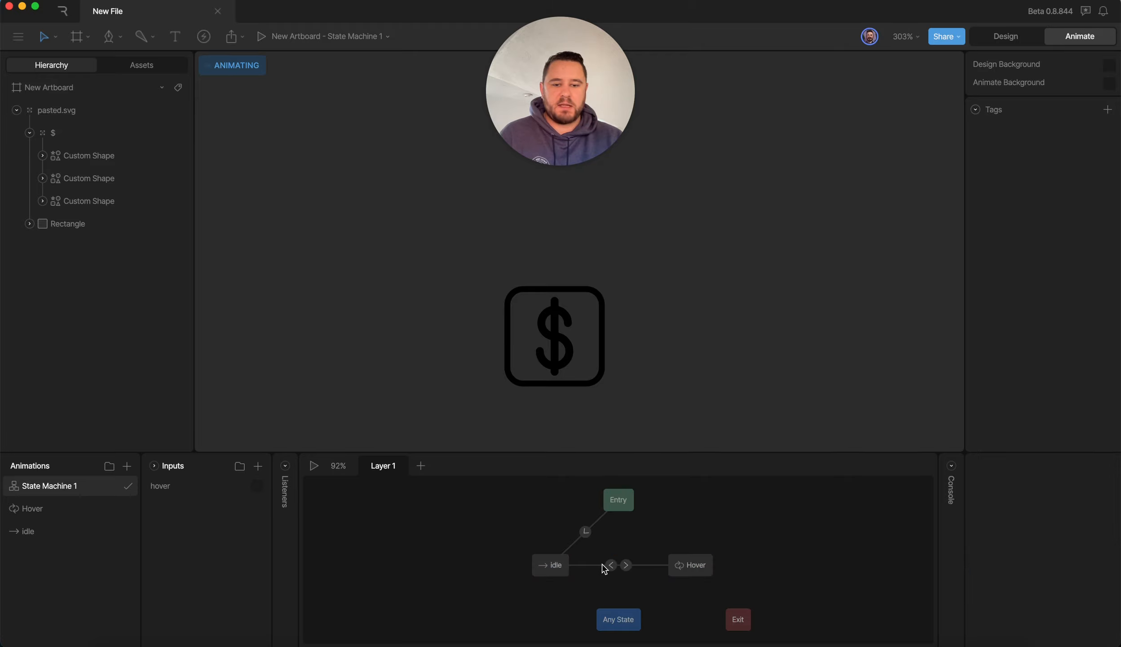
{"action": "left_click", "coordinate": [611, 565]}
{"action": "left_click", "coordinate": [1108, 557]}
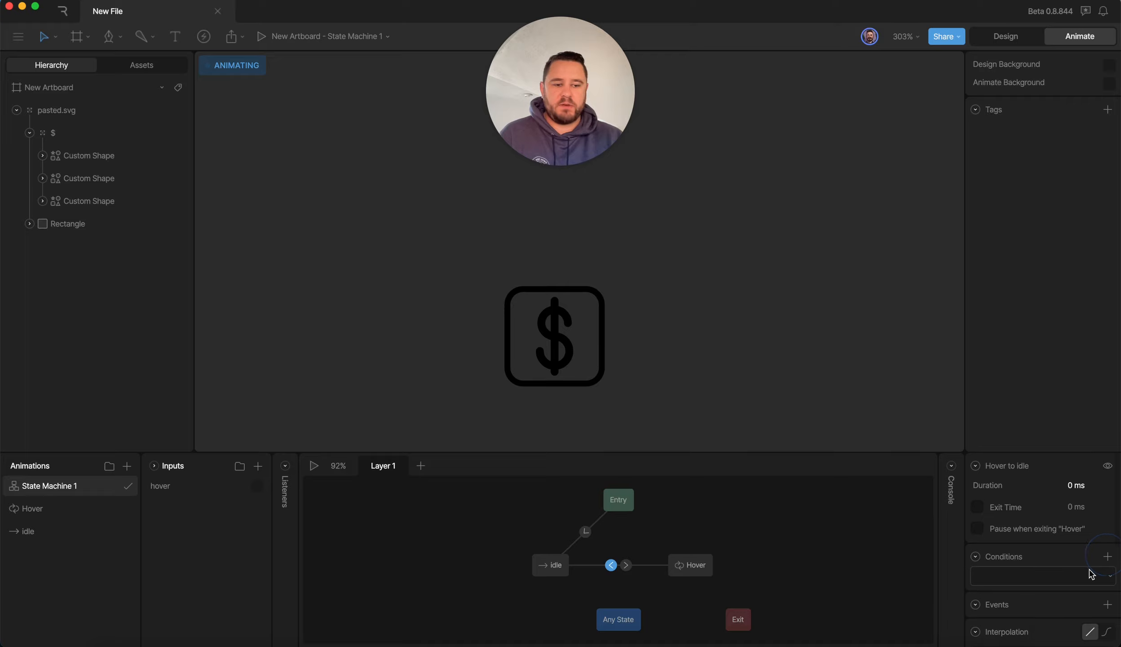
{"action": "left_click", "coordinate": [1024, 602]}
{"action": "left_click", "coordinate": [1077, 577]}
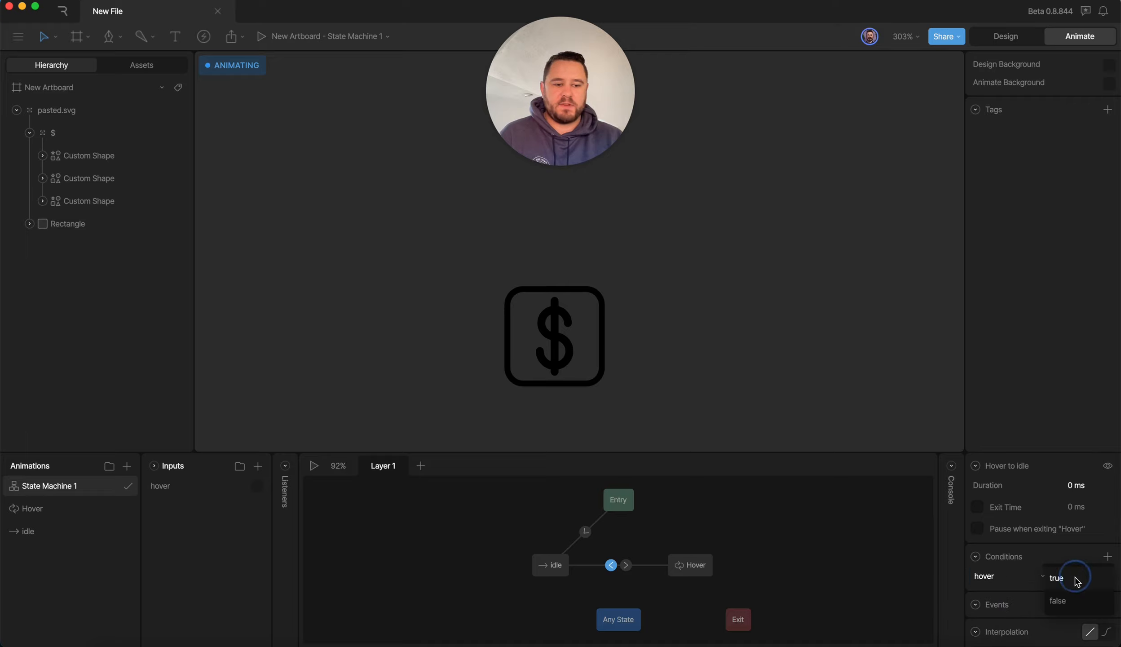
{"action": "left_click", "coordinate": [1071, 600]}
{"action": "left_click", "coordinate": [825, 565]}
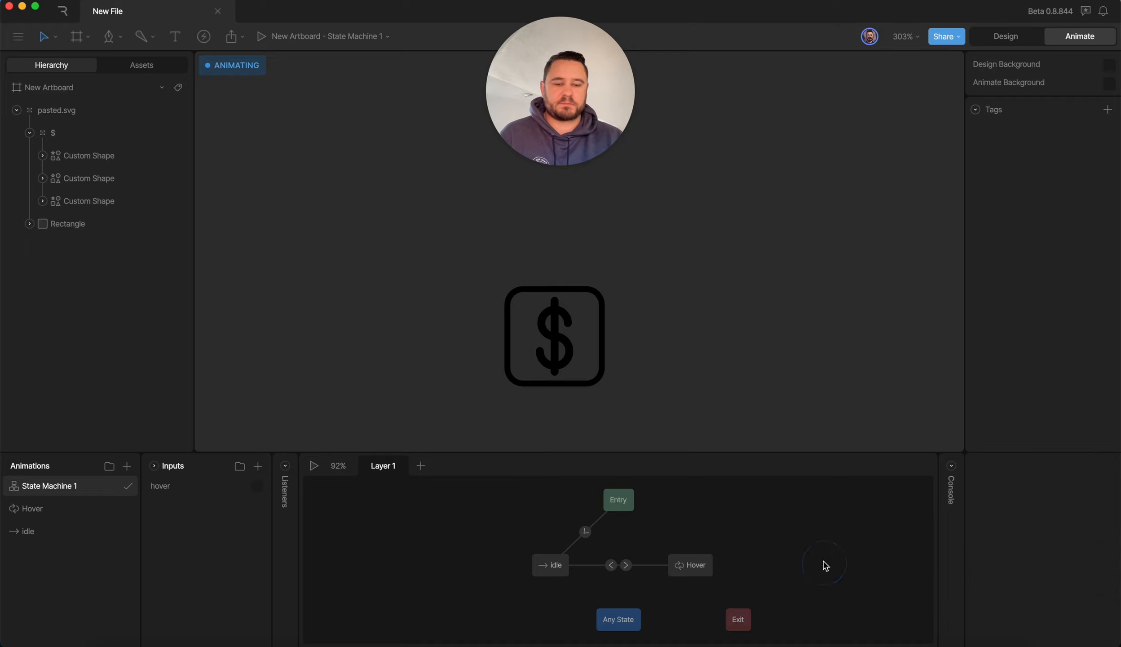
- Play State Machine 1 and switch the hover input on and off to test both transitions
{"action": "left_click", "coordinate": [312, 467]}
{"action": "left_click", "coordinate": [256, 486]}
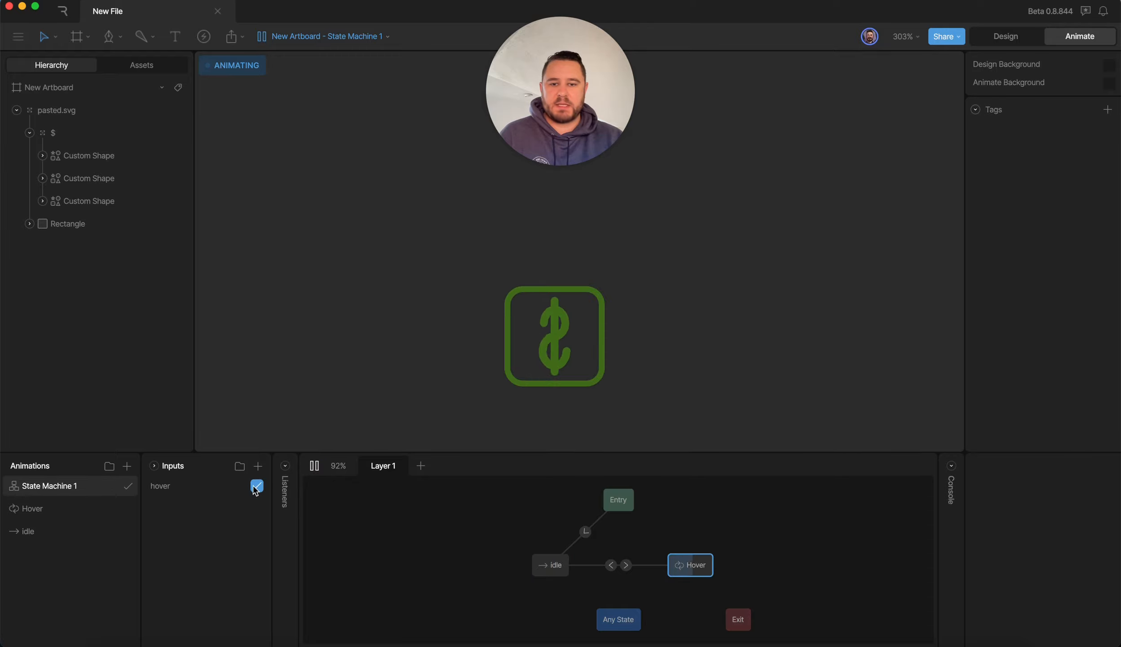
{"action": "left_click", "coordinate": [256, 486]}
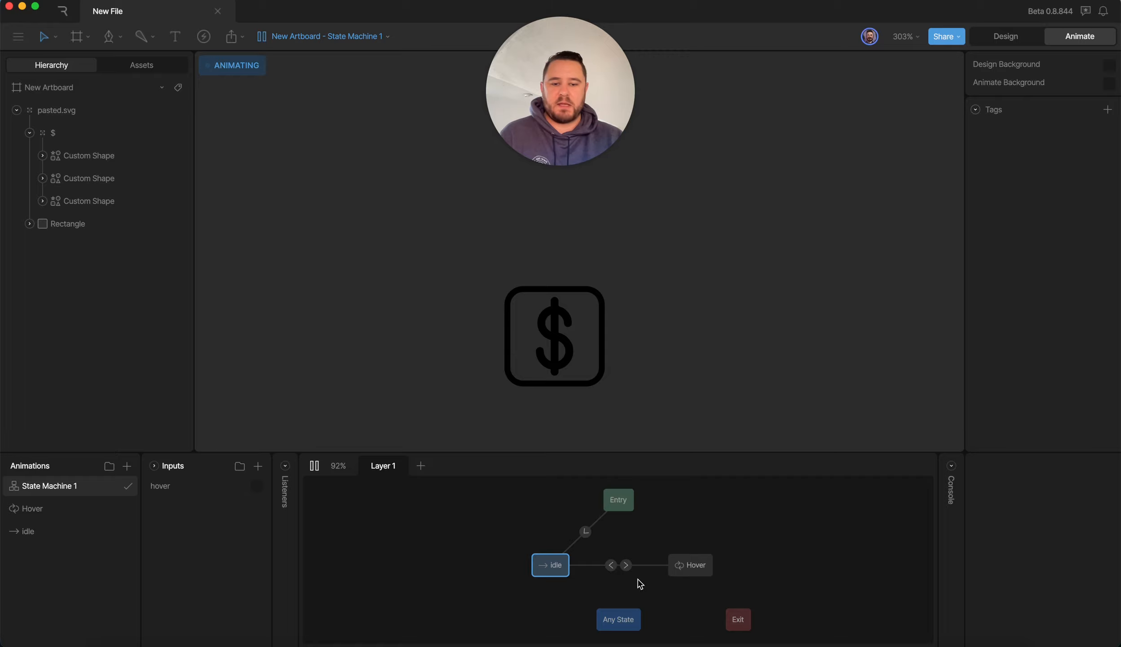
- Set the duration of both transitions between idle and Hover to 200 ms
{"action": "left_click", "coordinate": [626, 564]}
{"action": "left_click", "coordinate": [1078, 488]}
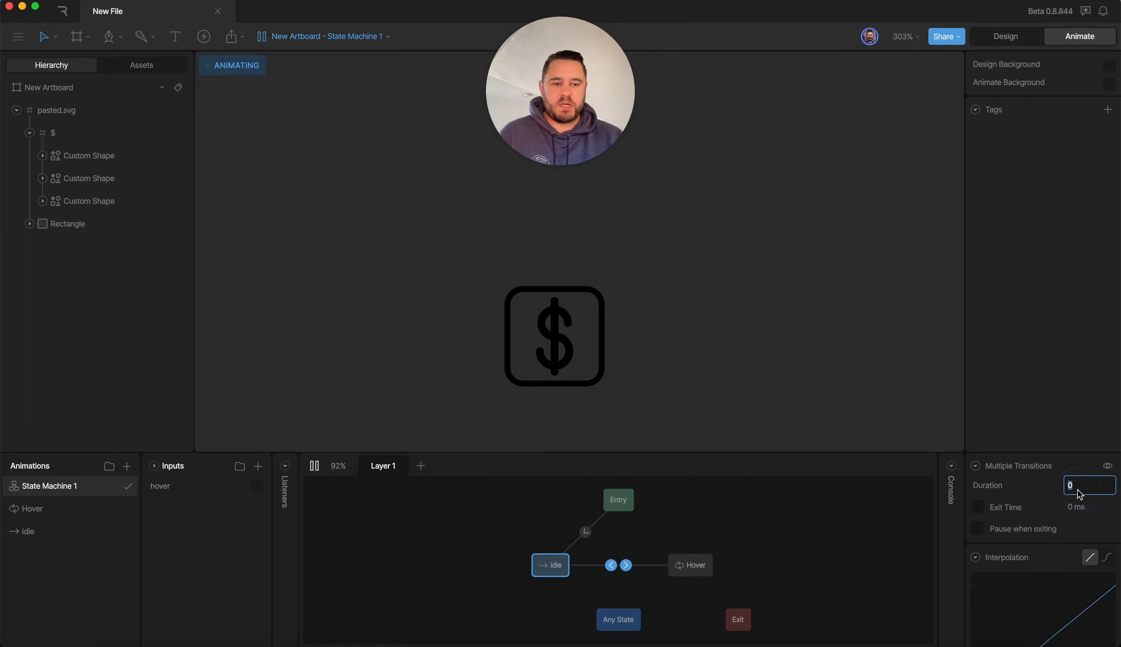
{"action": "key", "text": "Return"}
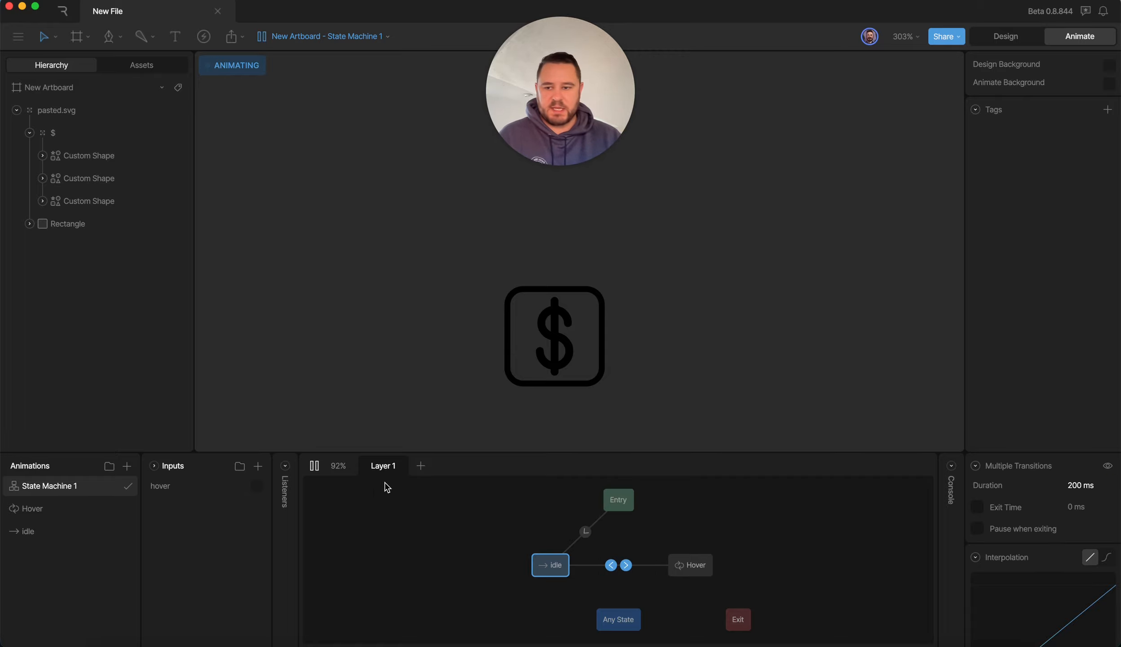
- Apply eased cubic interpolation (.42, 0, .58, 1) to the $ group's Scale X keyframes in the Hover timeline
{"action": "left_click", "coordinate": [68, 508]}
{"action": "left_click", "coordinate": [211, 520]}
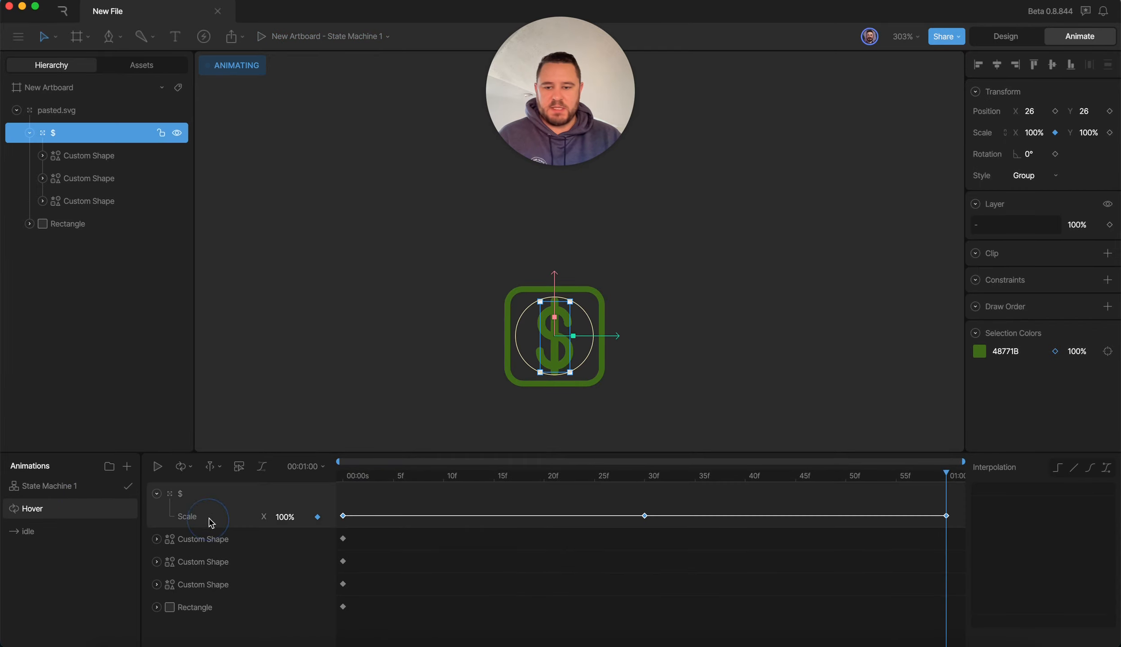
{"action": "left_click", "coordinate": [1092, 469]}
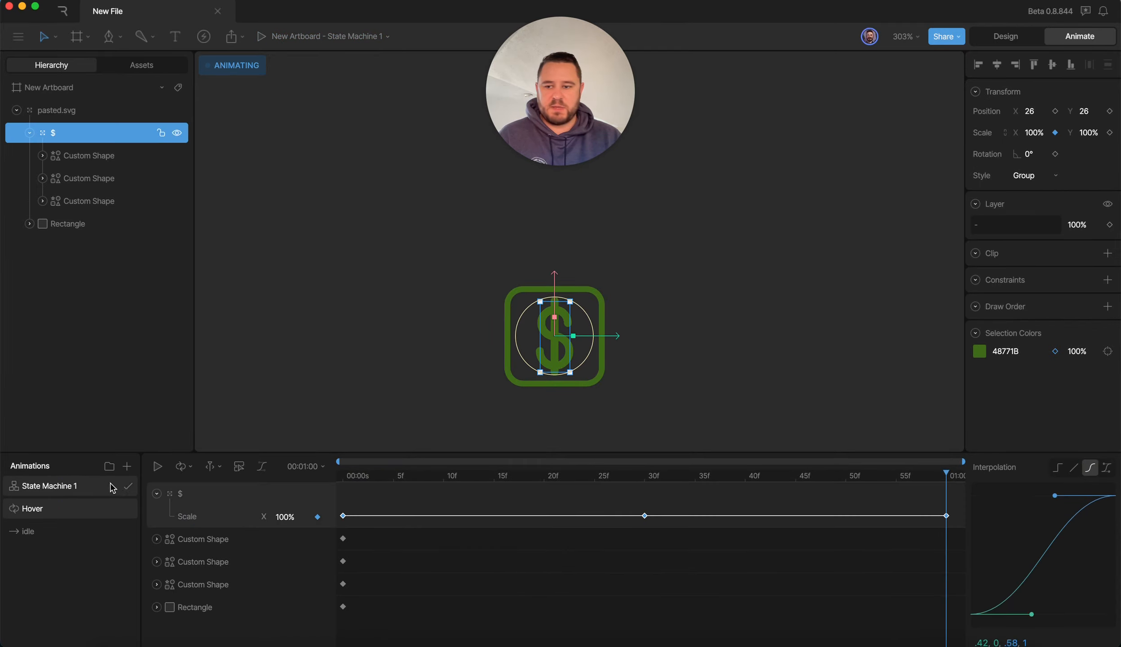
- Preview State Machine 1 by toggling the hover input on and off, and stop playback
{"action": "left_click", "coordinate": [87, 487]}
{"action": "left_click", "coordinate": [256, 486]}
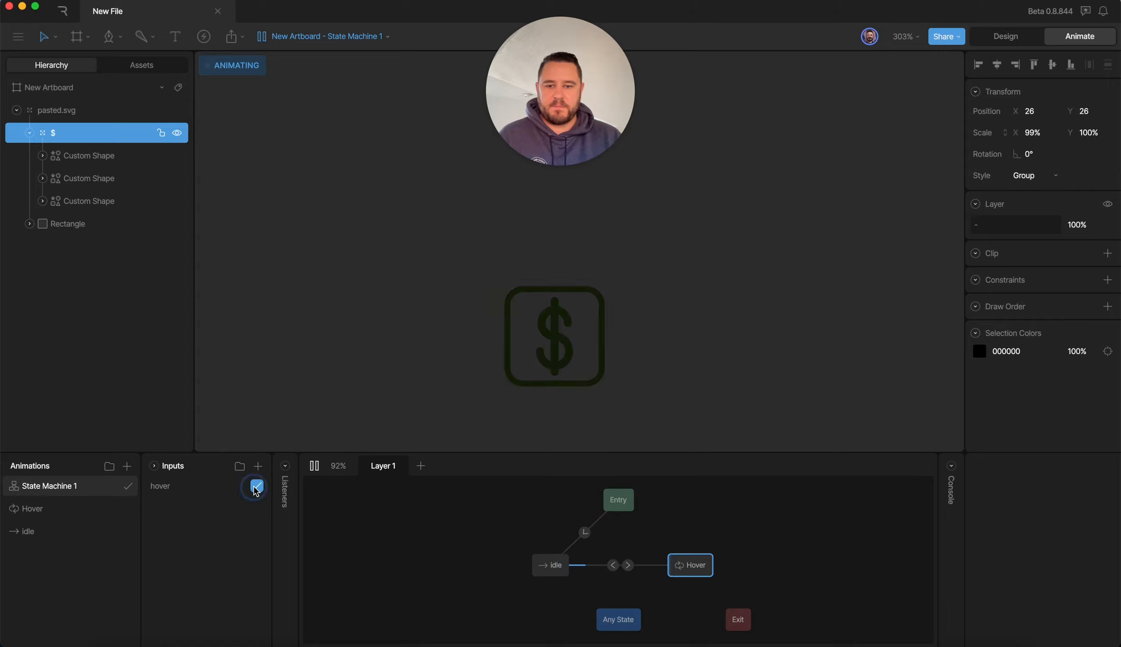
{"action": "left_click", "coordinate": [256, 486]}
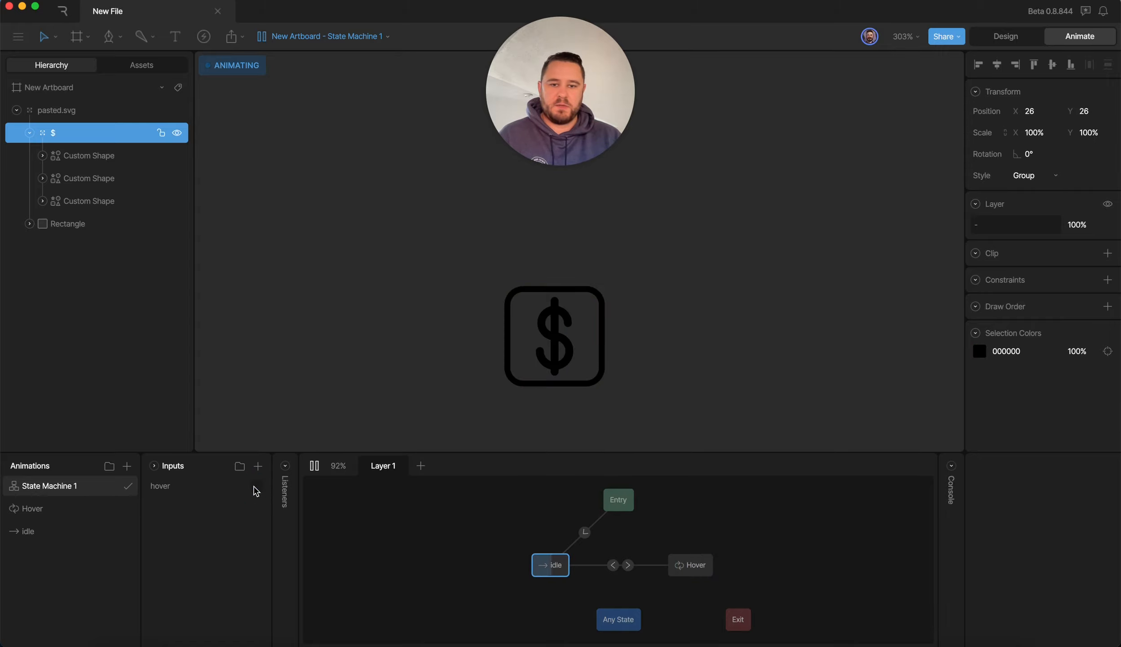
{"action": "left_click", "coordinate": [317, 467]}
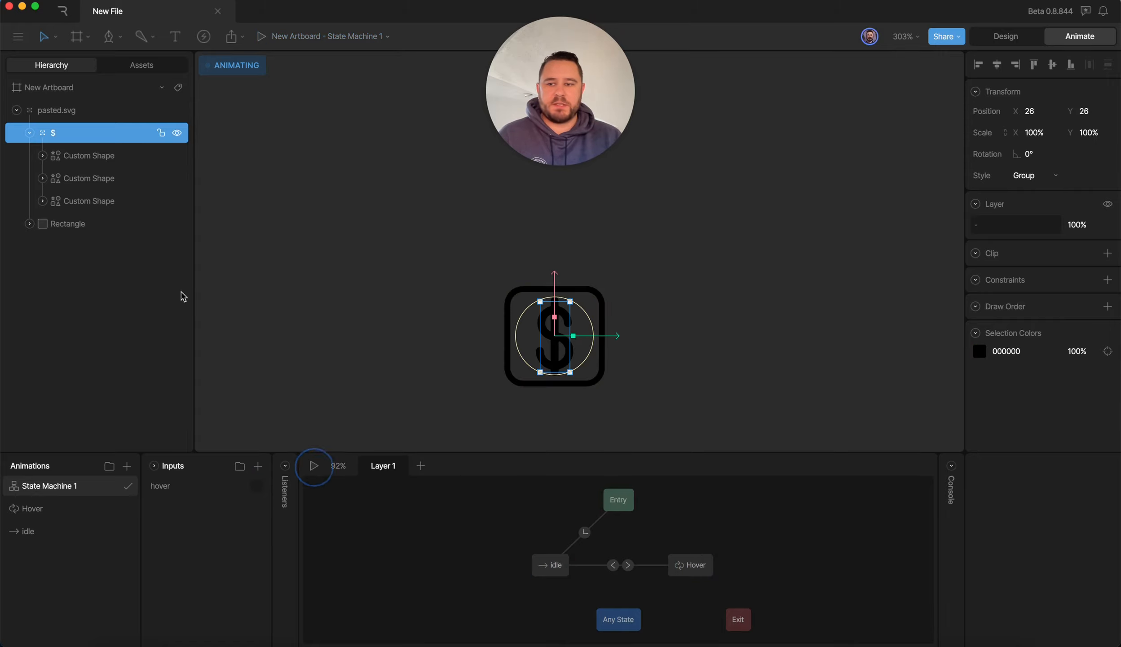
- Add a listener on the Rectangle that sets hover to true on Pointer Enter
{"action": "left_click", "coordinate": [106, 224]}
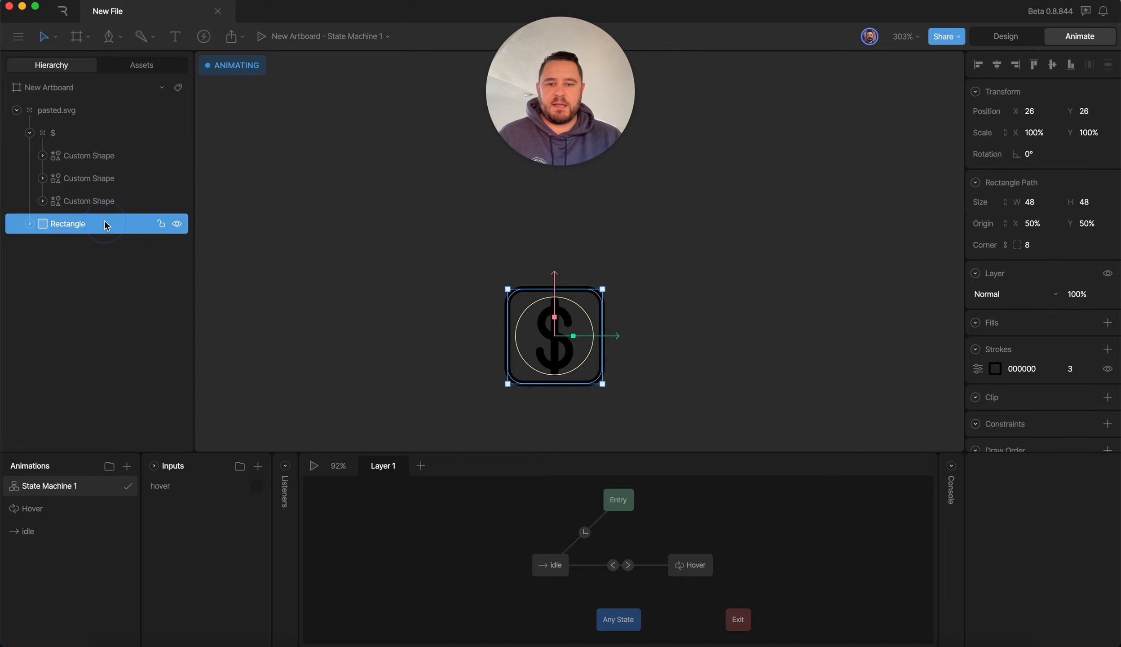
{"action": "left_click", "coordinate": [283, 467]}
{"action": "left_click", "coordinate": [389, 466]}
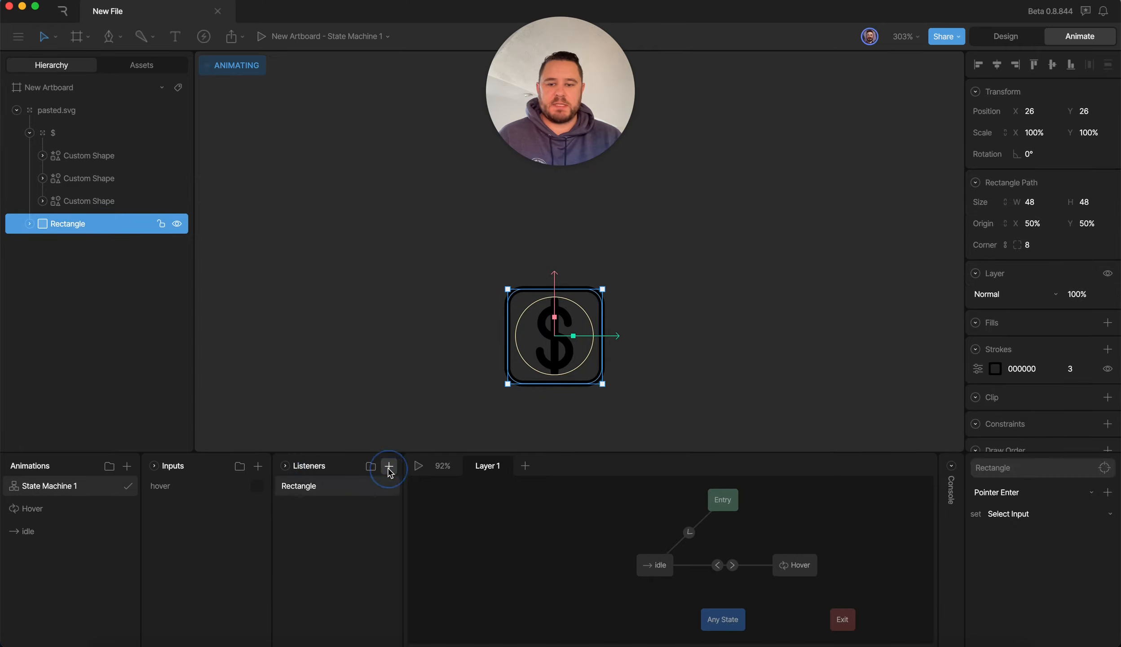
{"action": "left_click", "coordinate": [1038, 513]}
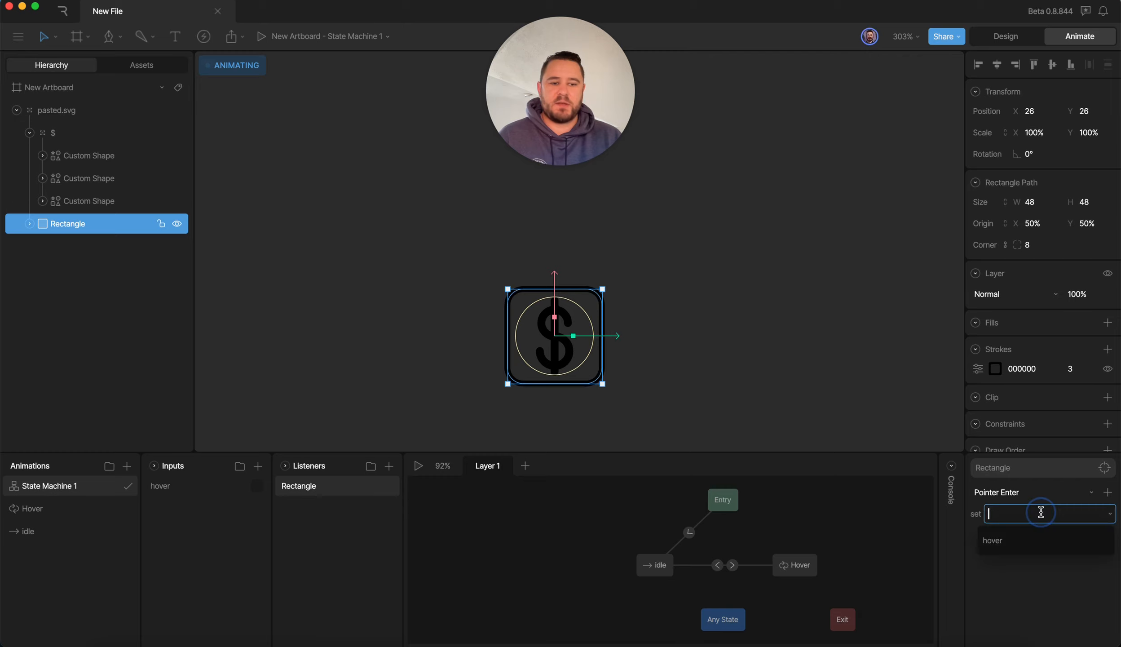
{"action": "left_click", "coordinate": [1013, 544]}
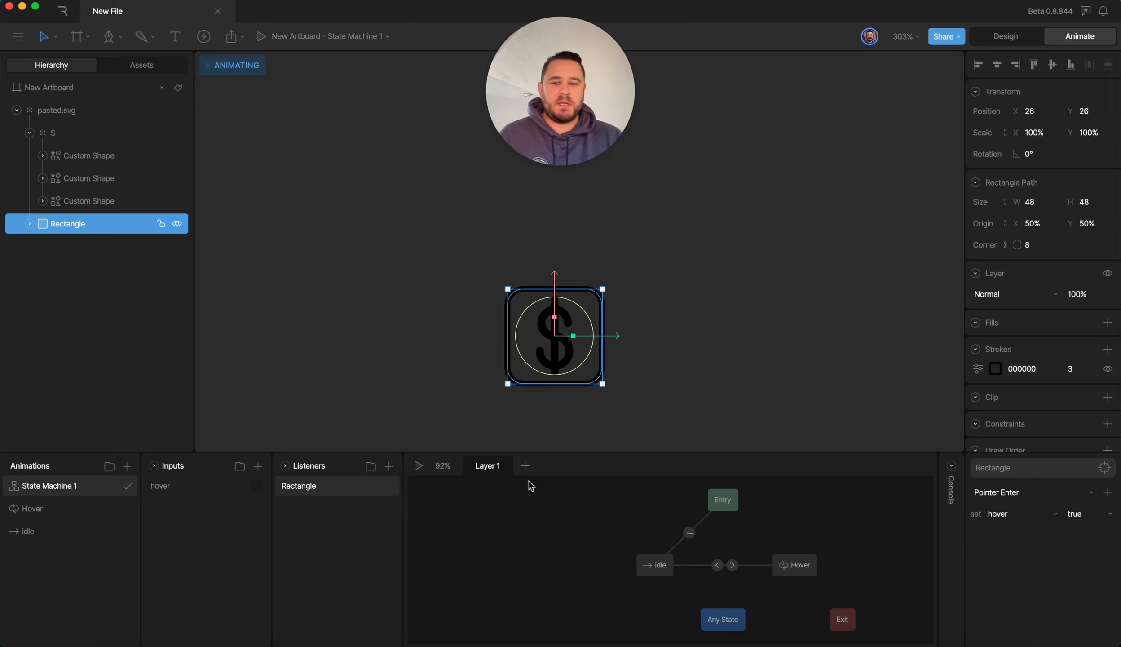
- Add a second listener on the Rectangle that sets hover to false on Pointer Exit
{"action": "left_click", "coordinate": [389, 466]}
{"action": "left_click", "coordinate": [1053, 492]}
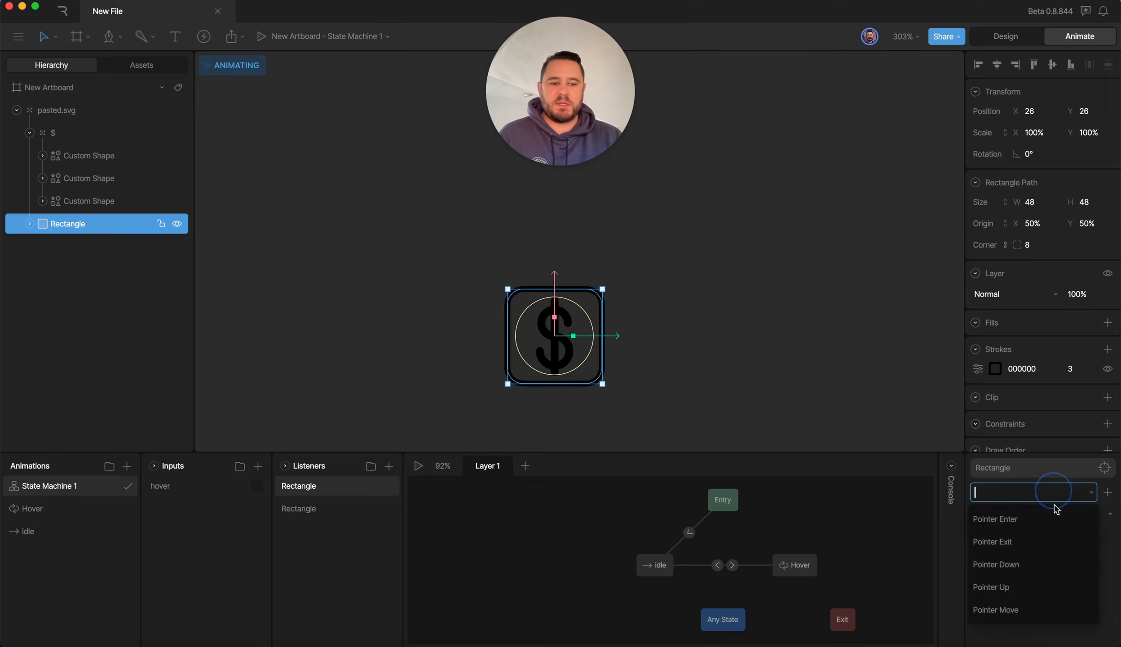
{"action": "left_click", "coordinate": [993, 541]}
{"action": "left_click", "coordinate": [1033, 513]}
{"action": "left_click", "coordinate": [966, 537]}
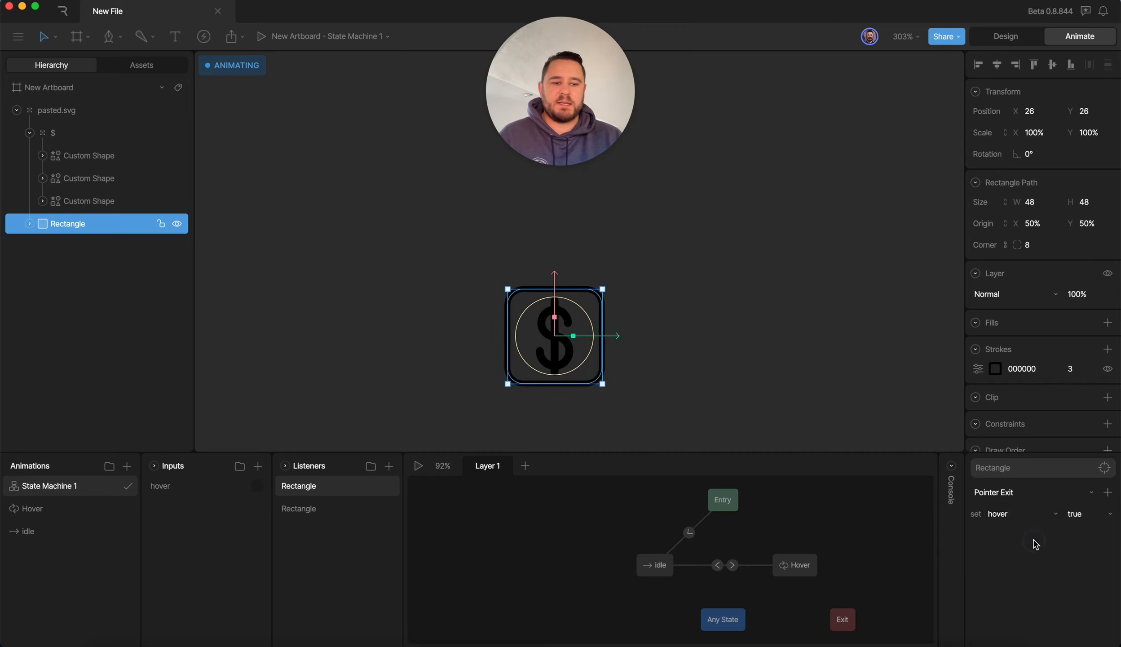
{"action": "left_click", "coordinate": [1080, 520]}
{"action": "left_click", "coordinate": [1073, 517]}
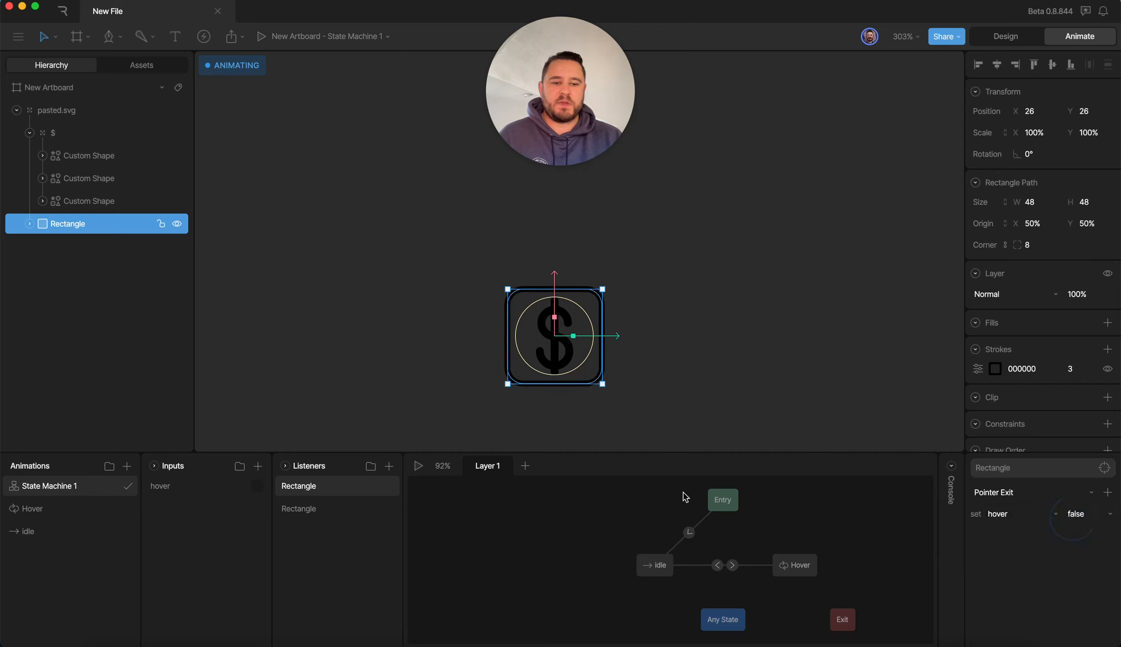
- Play the state machine, test the listeners by moving the pointer onto and off the icon, and stop playback
{"action": "left_click", "coordinate": [418, 466]}
{"action": "mouse_move", "coordinate": [596, 351]}
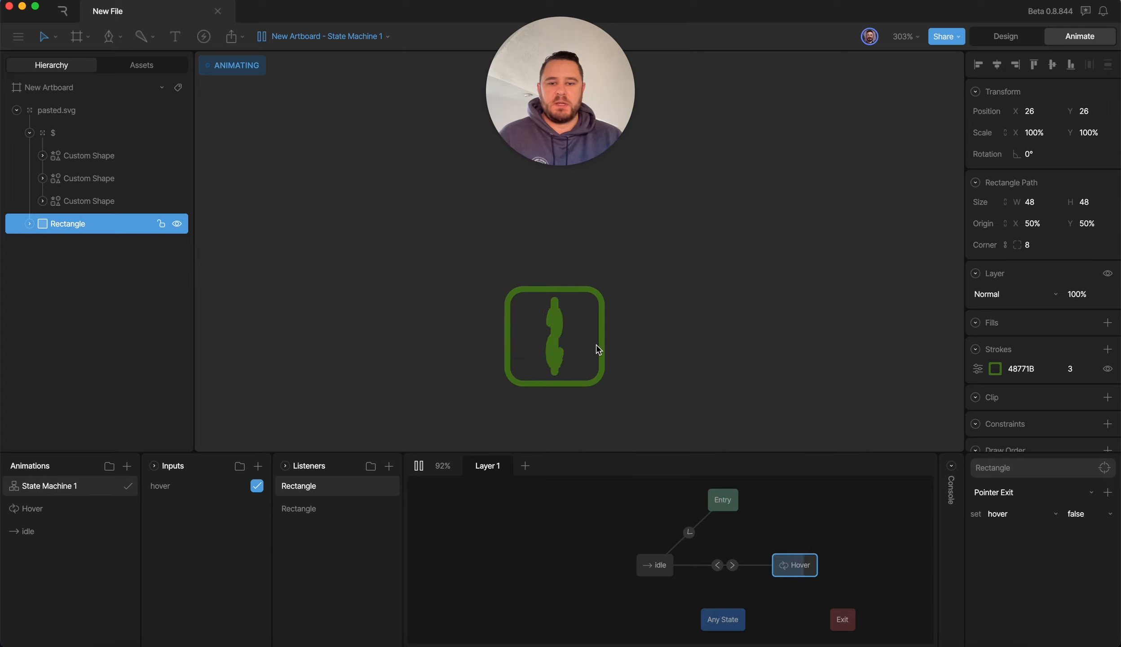
{"action": "mouse_move", "coordinate": [579, 328]}
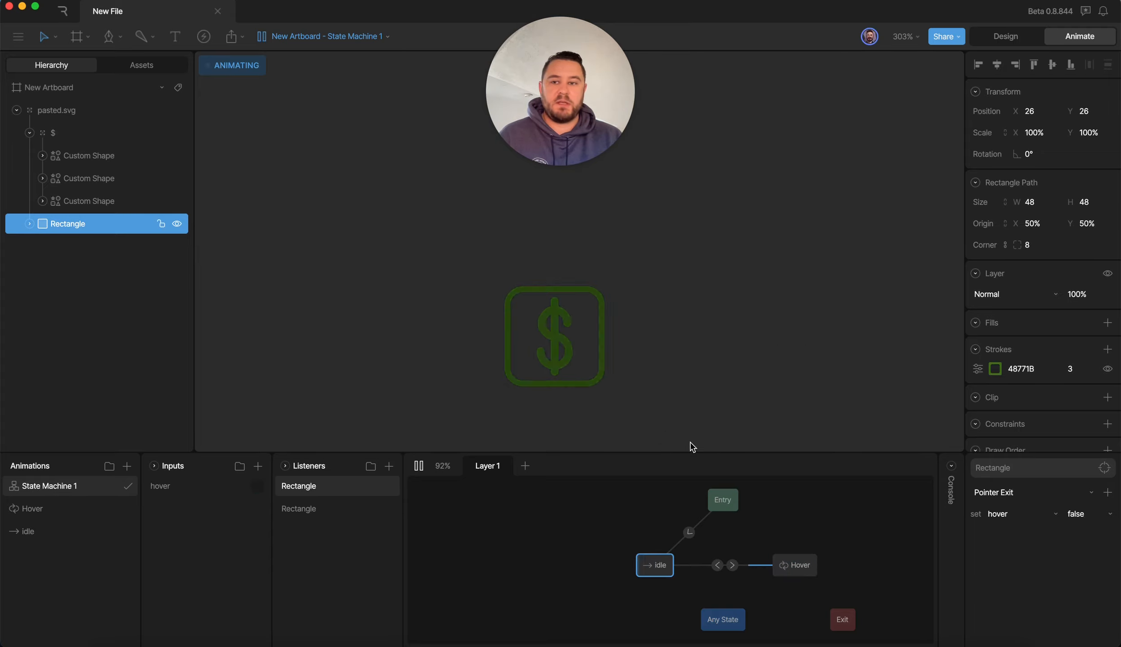
{"action": "key", "text": "space"}
{"action": "left_click", "coordinate": [295, 317]}
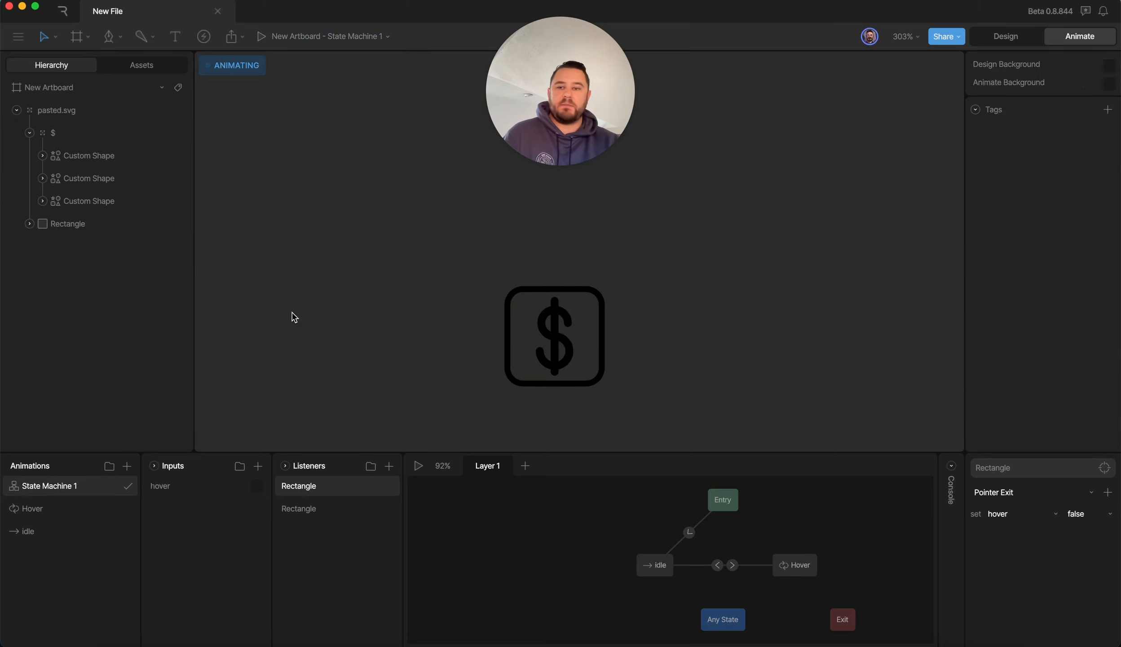
- Hide the 313131 fill of New Artboard to make its background transparent
{"action": "scroll", "coordinate": [292, 317], "scroll_direction": "down", "scroll_amount": 5}
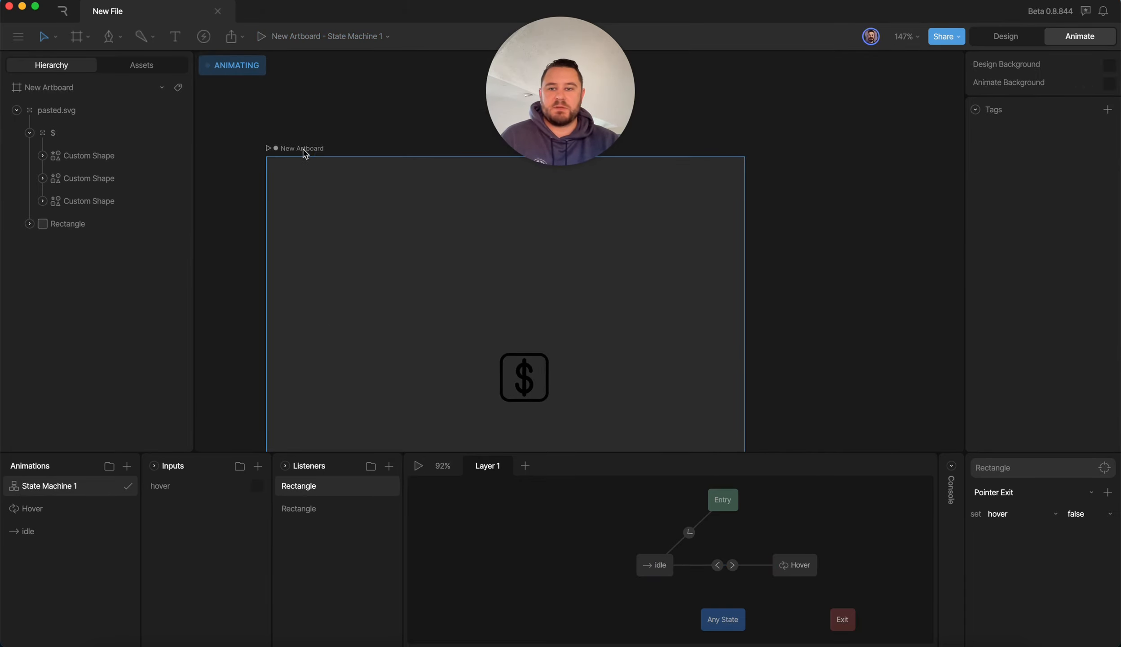
{"action": "left_click", "coordinate": [302, 149]}
{"action": "left_click", "coordinate": [1101, 198]}
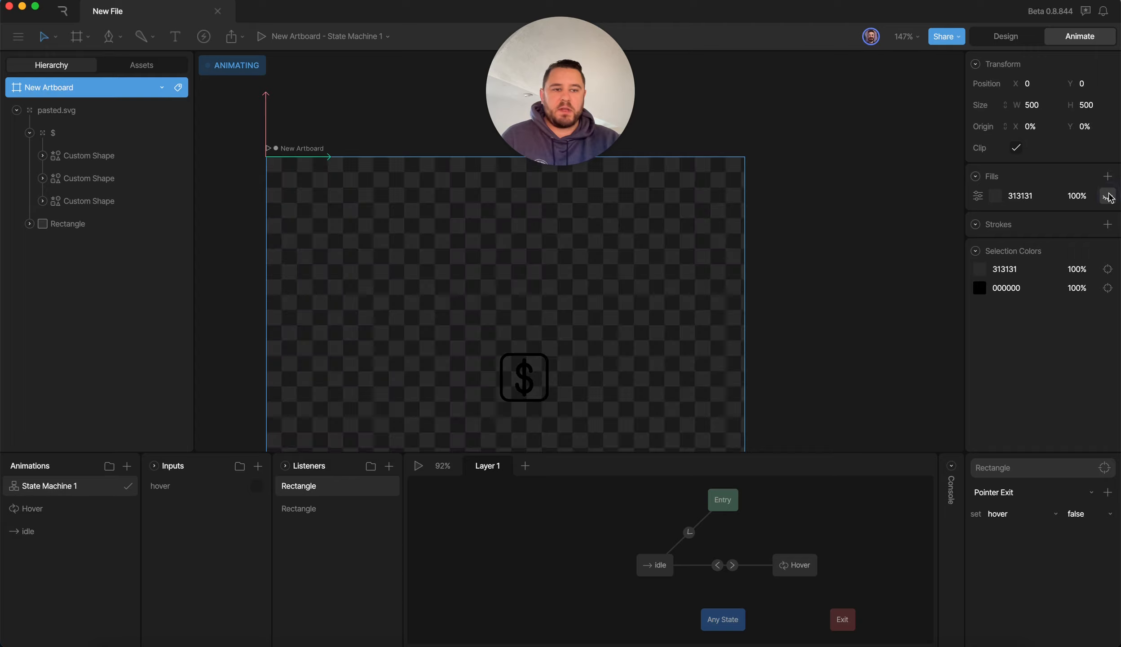
{"action": "left_click", "coordinate": [790, 301]}
- In Design mode, move the pasted.svg group into the artboard's upper-left corner, at about X 9.7, Y 6.3
{"action": "scroll", "coordinate": [813, 312], "scroll_direction": "down", "scroll_amount": 3}
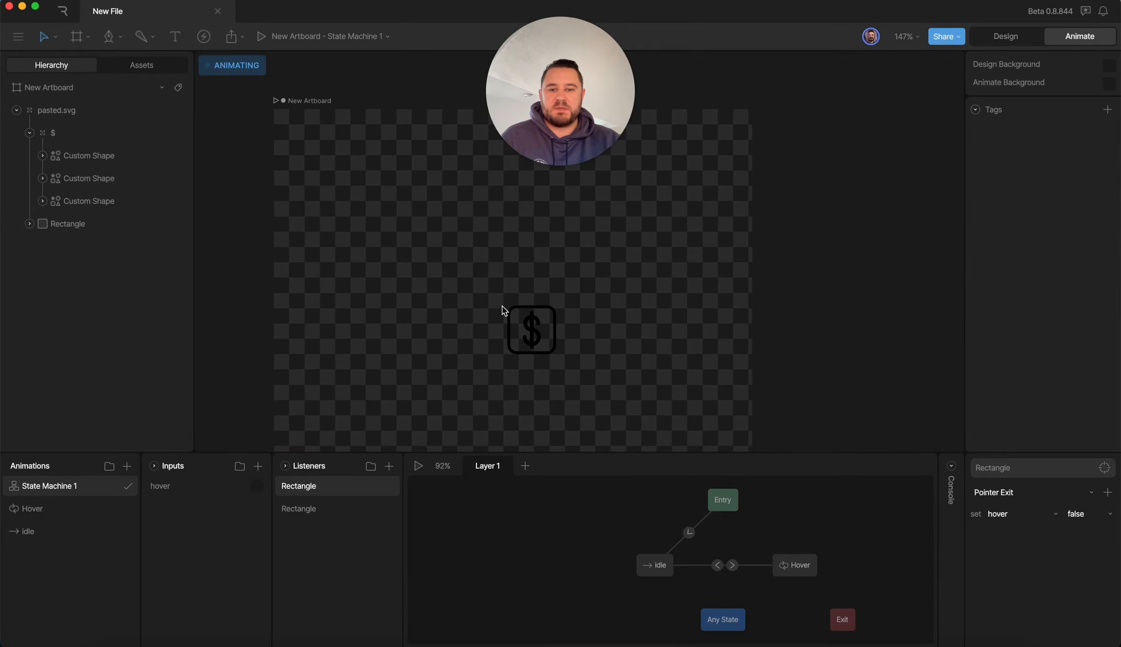
{"action": "key", "text": "Tab"}
{"action": "left_click_drag", "start_coordinate": [438, 268], "coordinate": [584, 382]}
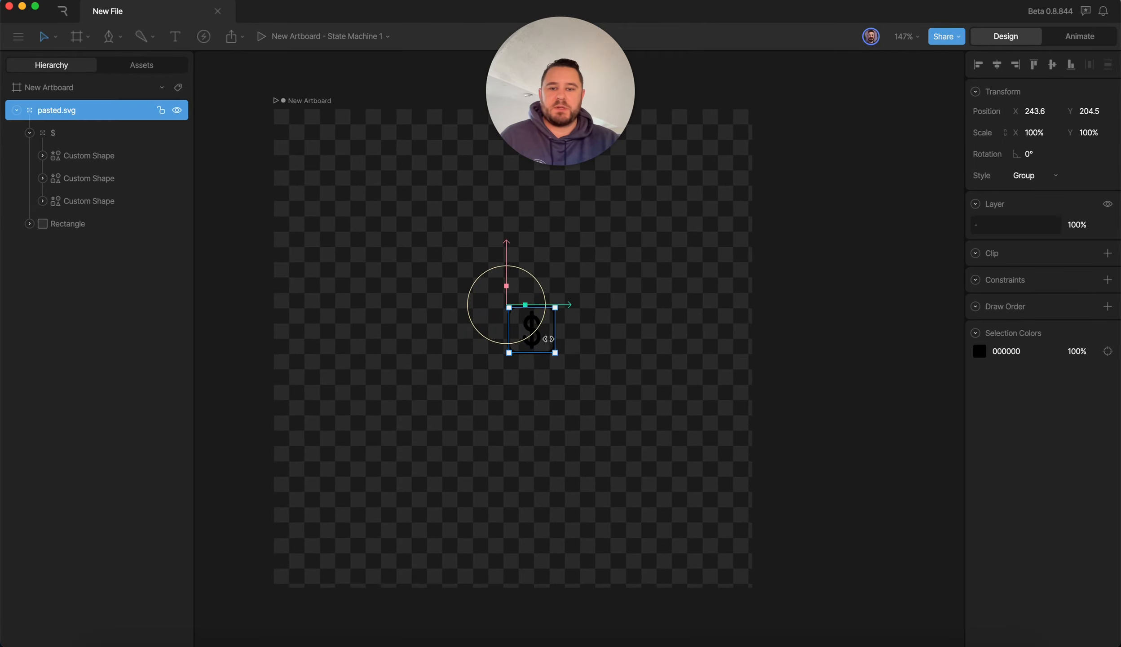
{"action": "left_click_drag", "start_coordinate": [578, 308], "coordinate": [342, 298]}
{"action": "left_click_drag", "start_coordinate": [300, 261], "coordinate": [302, 71]}
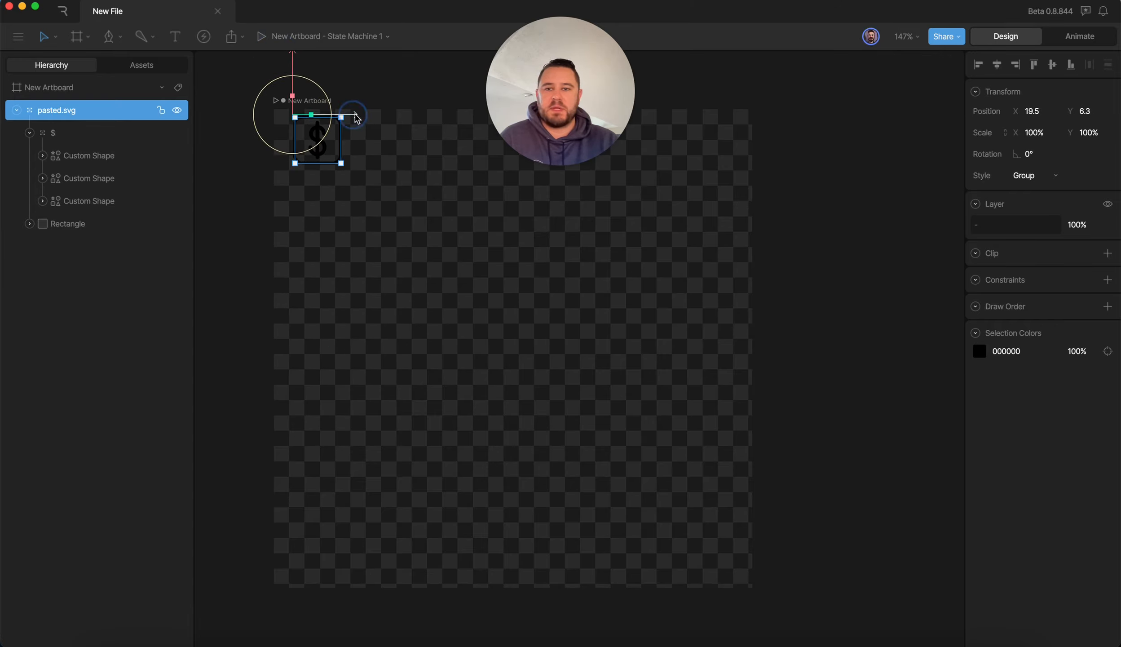
{"action": "mouse_move", "coordinate": [351, 115]}
{"action": "left_mouse_down"}
{"action": "mouse_move", "coordinate": [334, 115]}
{"action": "mouse_move", "coordinate": [344, 116]}
{"action": "left_mouse_up"}
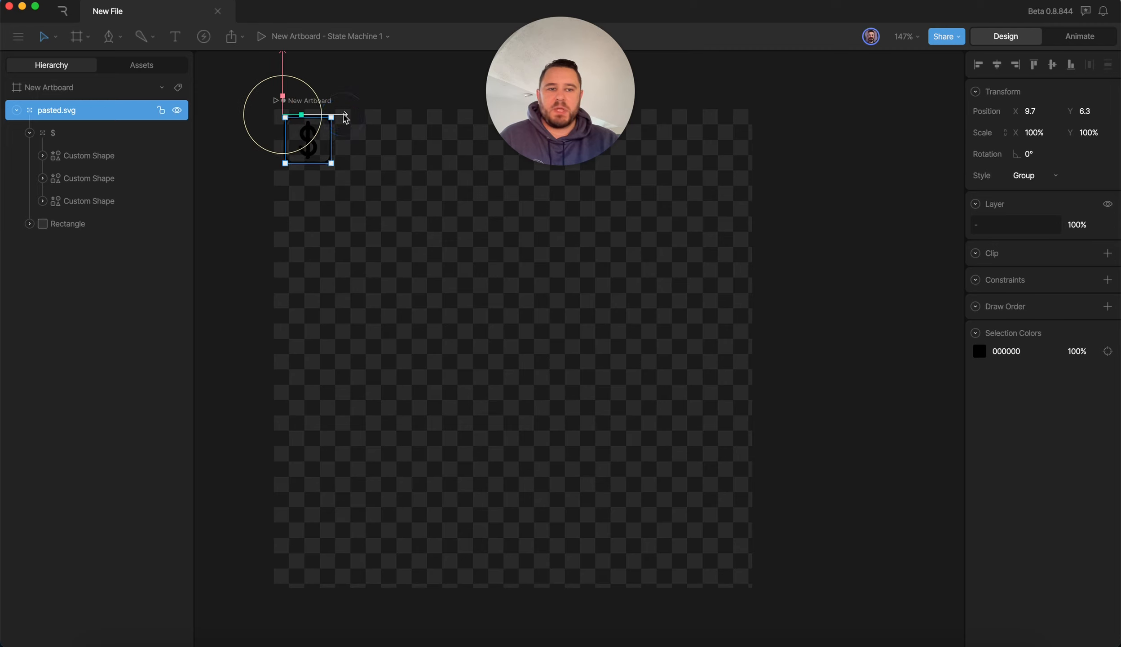
- Shrink New Artboard around the icon to a width of 69.1 and a height of 63.8
{"action": "left_click", "coordinate": [60, 93]}
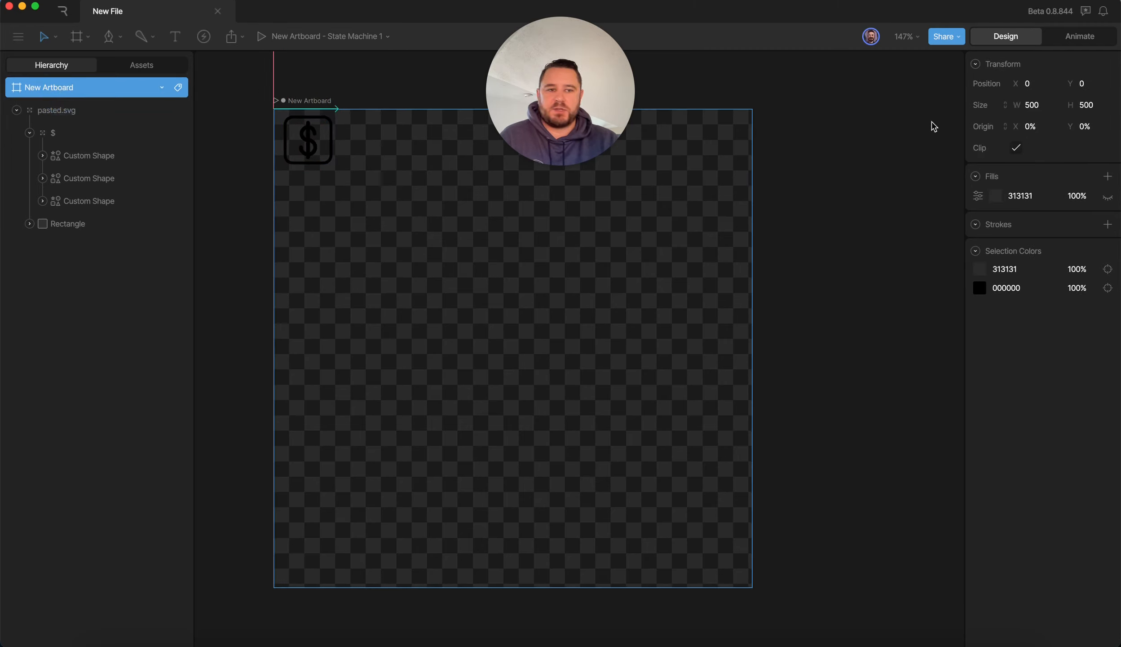
{"action": "left_click_drag", "start_coordinate": [1036, 106], "coordinate": [984, 395]}
{"action": "key", "text": "Tab"}
{"action": "type", "text": "61.3"}
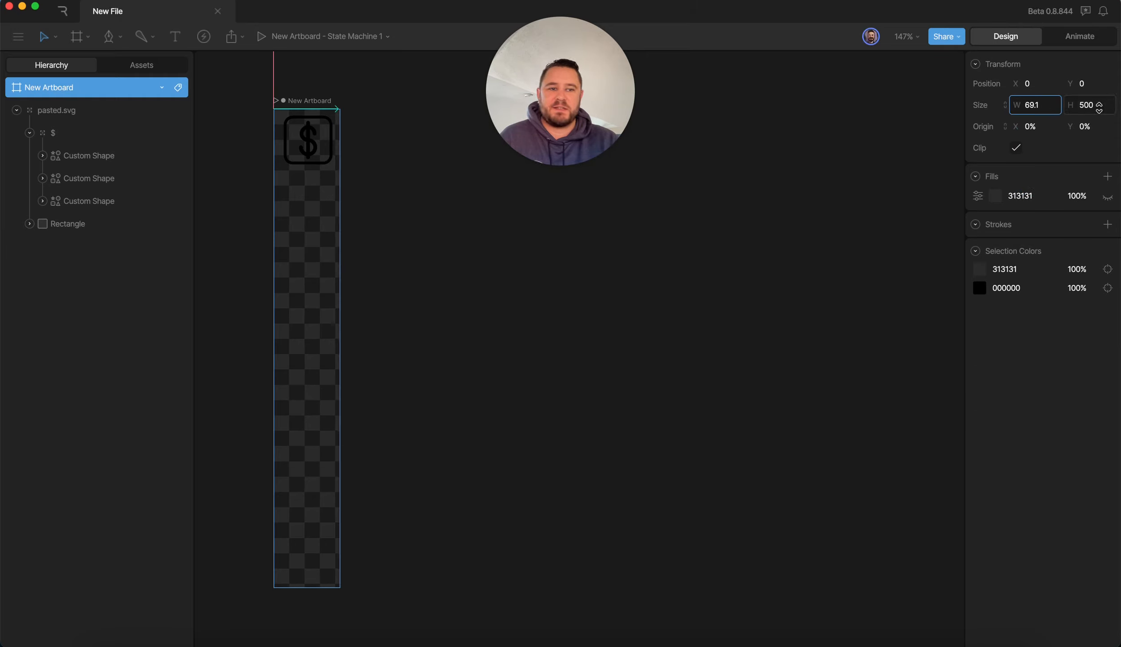
{"action": "key", "text": "Return"}
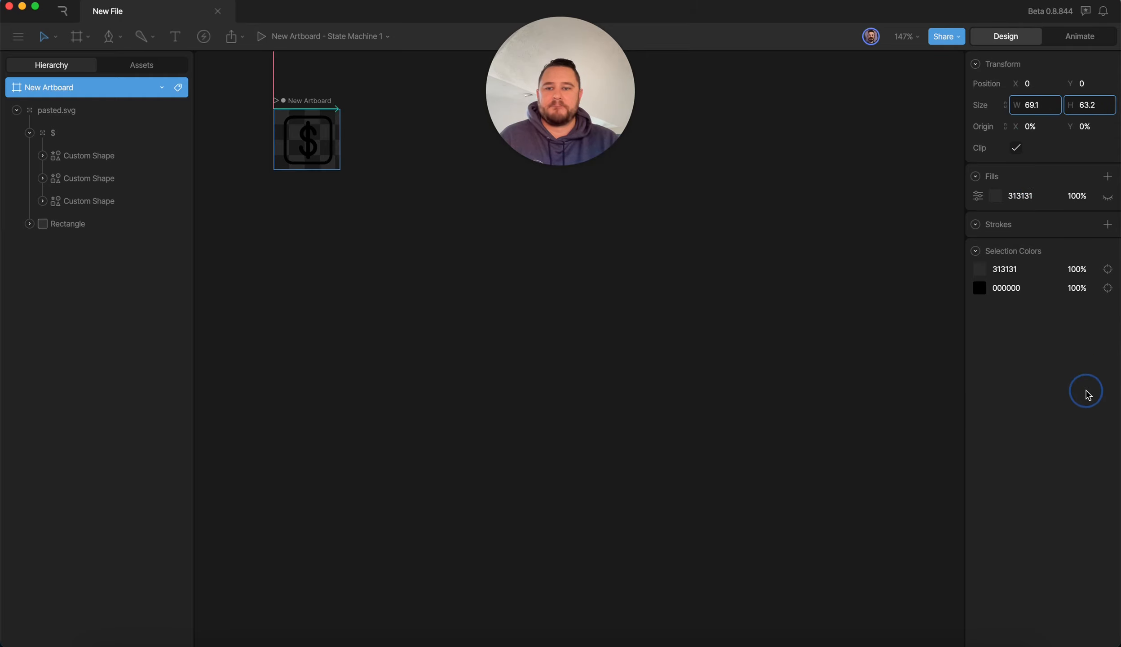
{"action": "left_click_drag", "start_coordinate": [533, 250], "coordinate": [726, 426]}
{"action": "scroll", "coordinate": [603, 378], "scroll_direction": "up", "scroll_amount": 10}
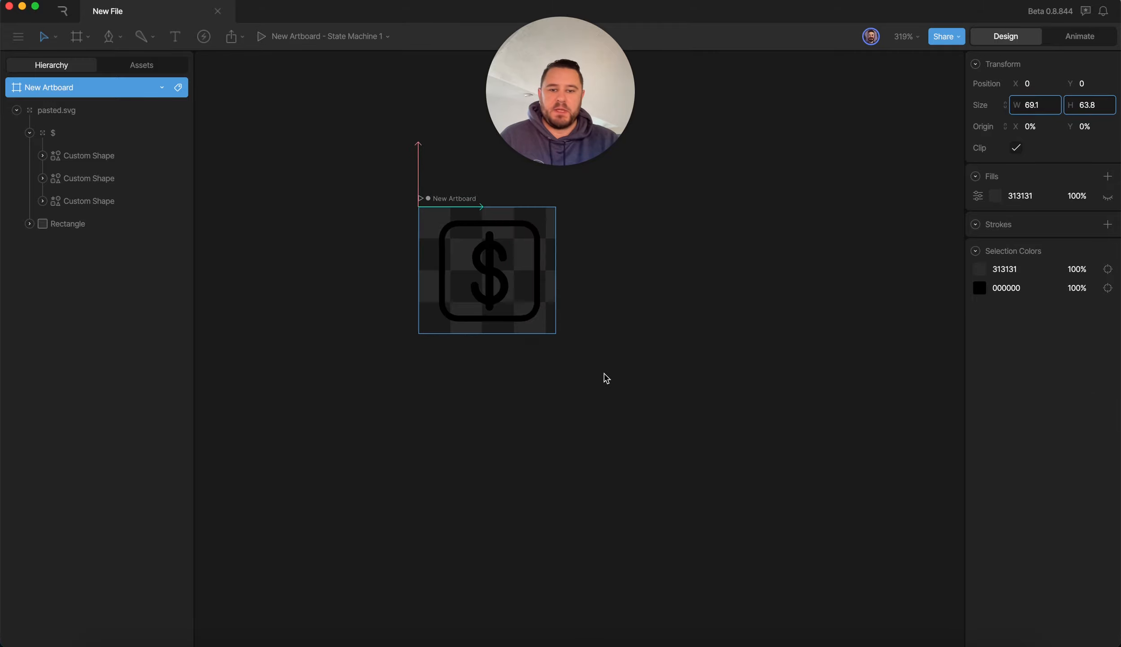
- Generate a share link for New Artboard with State Machine 1 and select its whole iframe embed code
{"action": "left_click", "coordinate": [237, 37]}
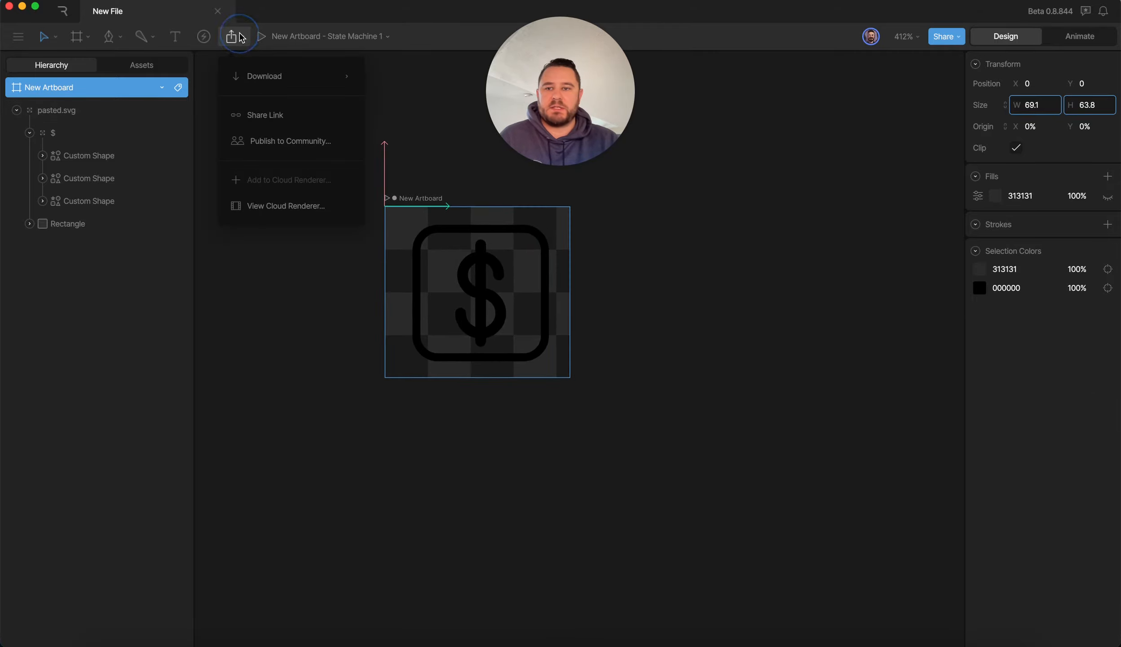
{"action": "left_click", "coordinate": [253, 116]}
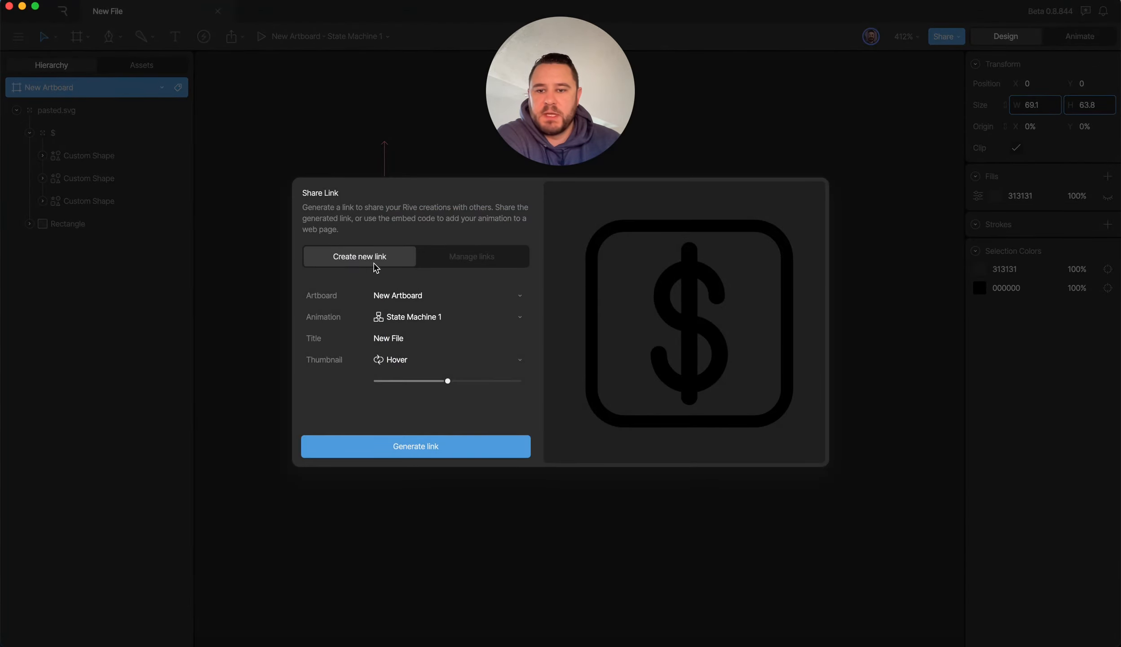
{"action": "left_click", "coordinate": [383, 449]}
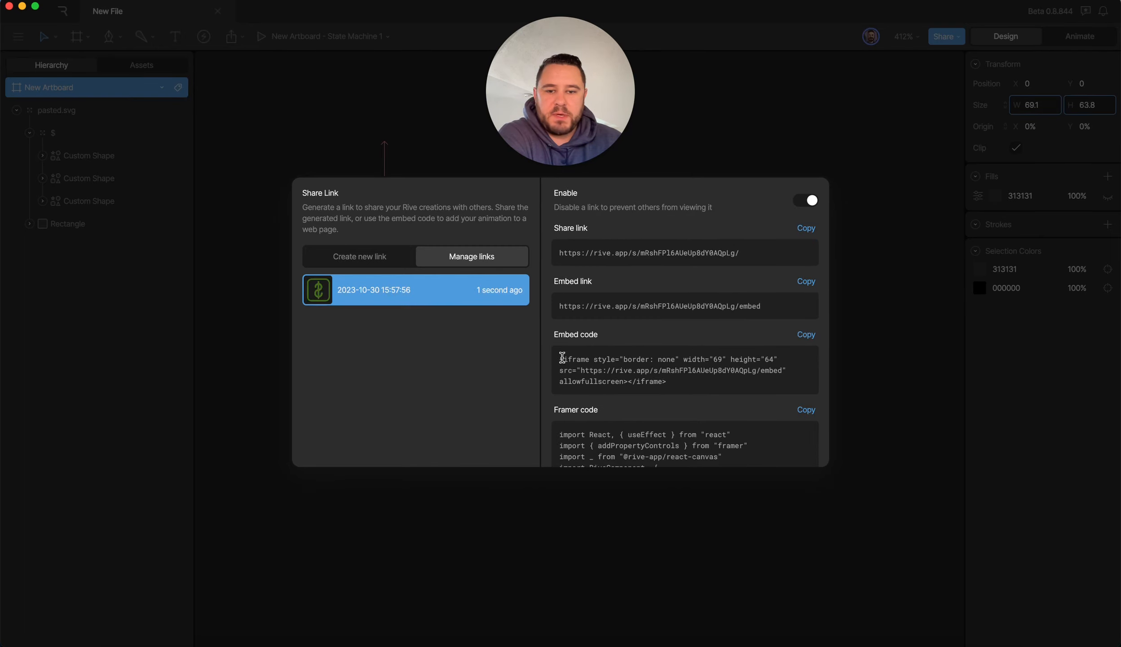
{"action": "left_click_drag", "start_coordinate": [562, 357], "coordinate": [721, 397]}
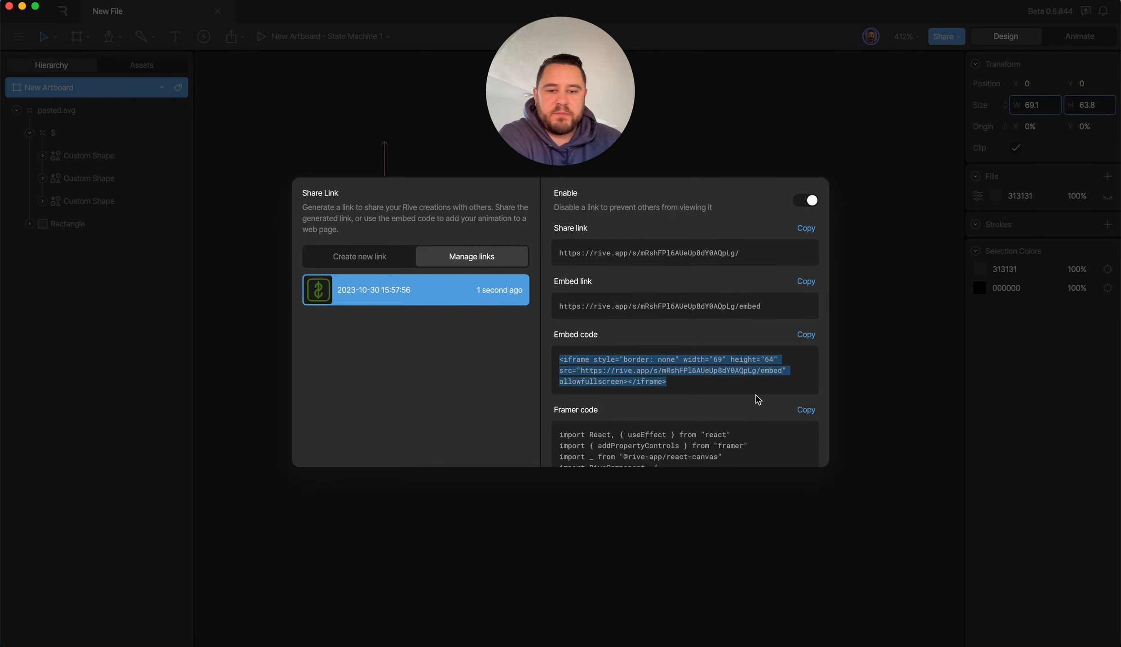